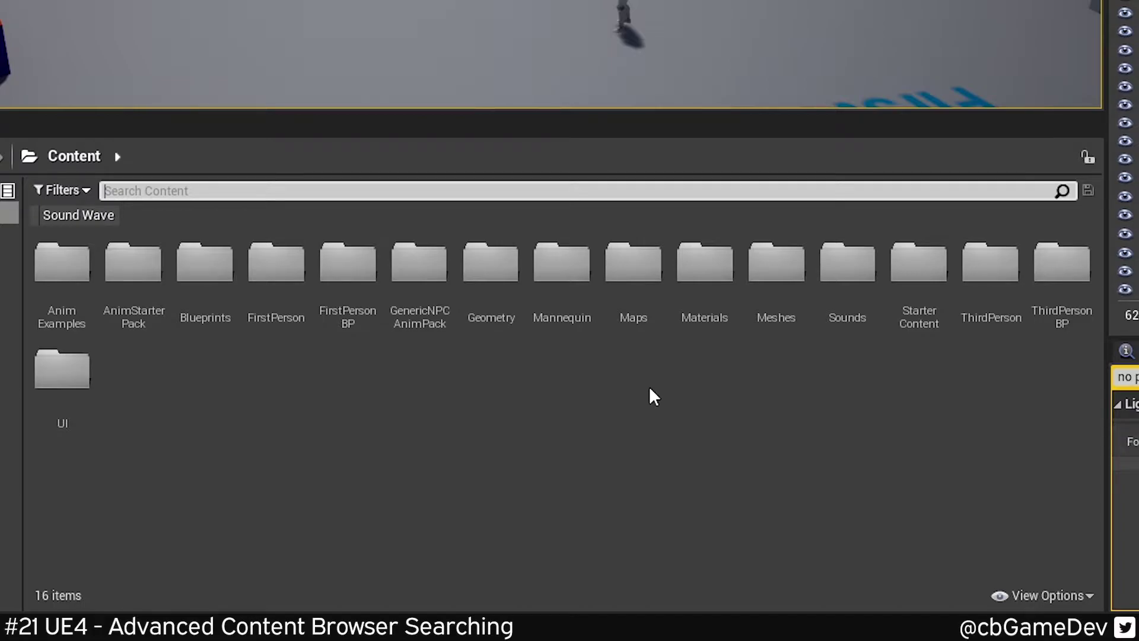
Step: Put the cursor in the Content Browser's Search Content box to begin a voice search
click(119, 189)
Step: Search for 'voice', then invert it to '!voice' to exclude voice assets
text(voice)
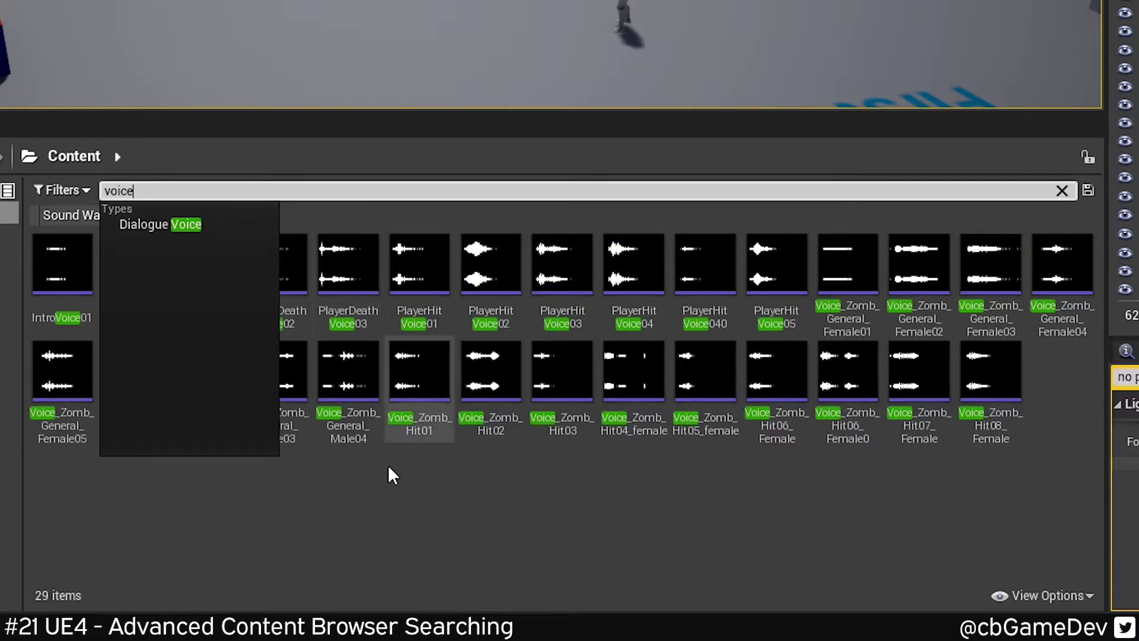
click(387, 520)
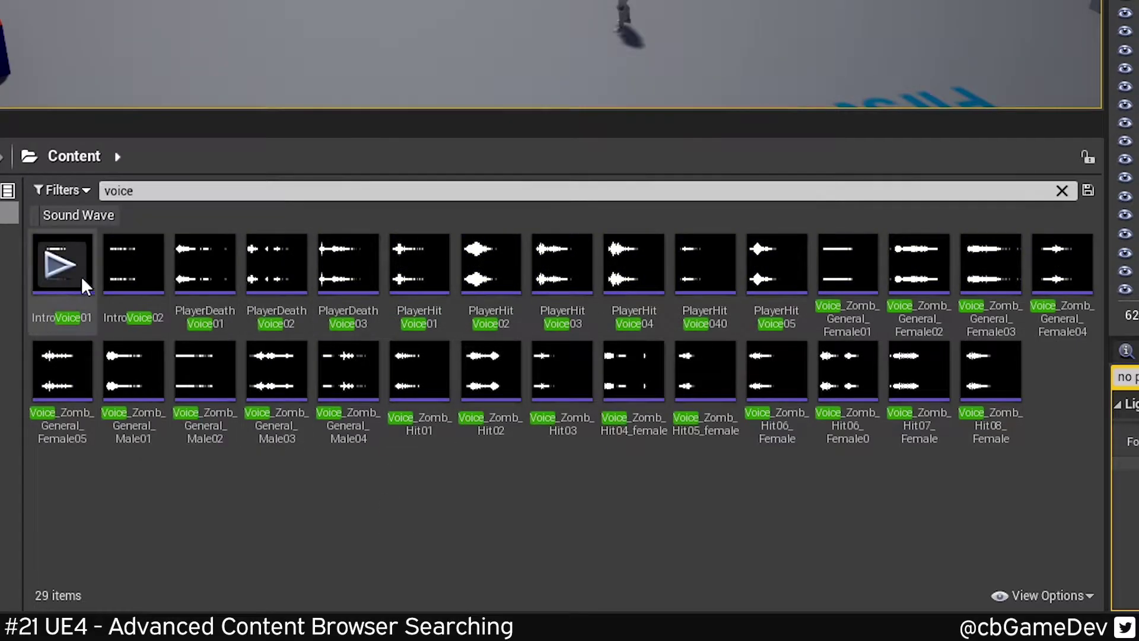
click(363, 188)
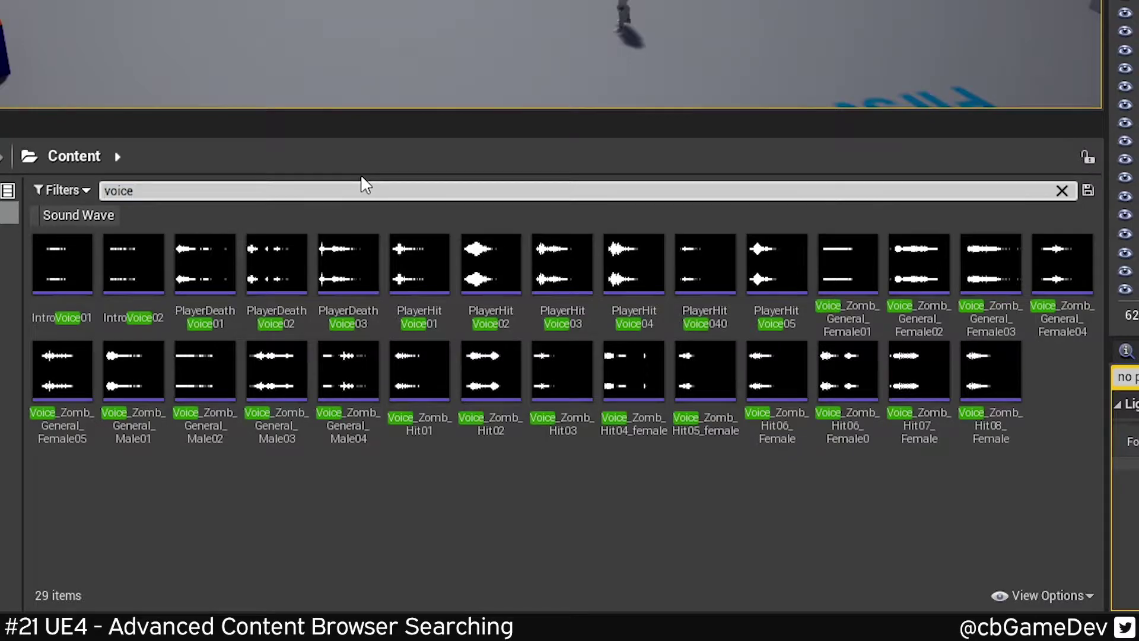
key(Home)
text(!)
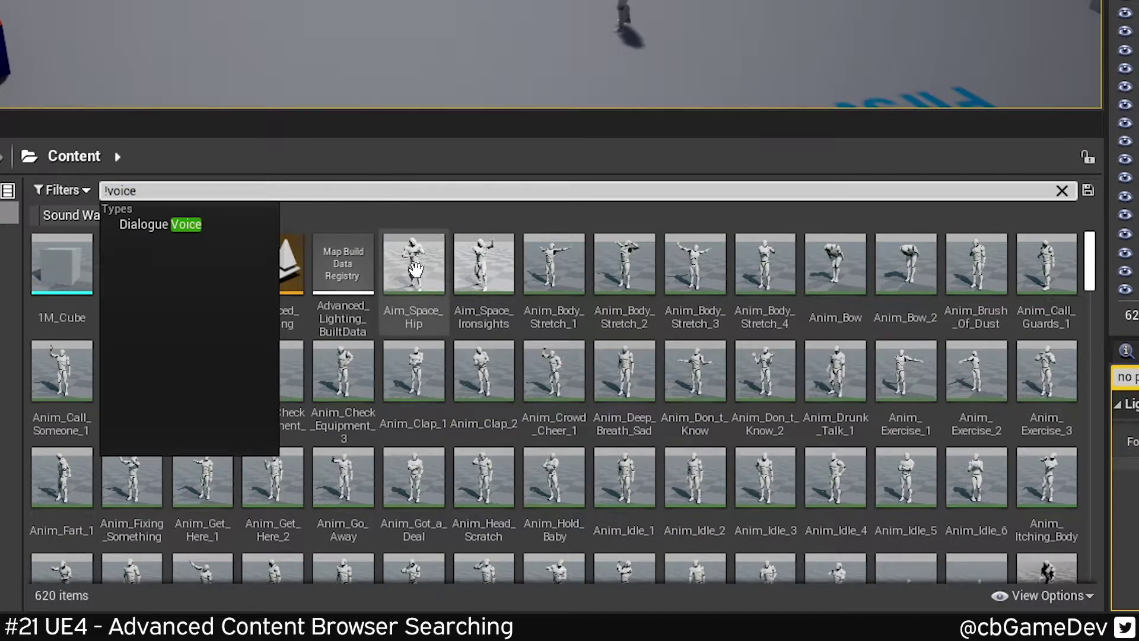
Step: Clear the '!voice' search to return to the 16 top-level folders
key(Escape)
mouse_move(547, 466)
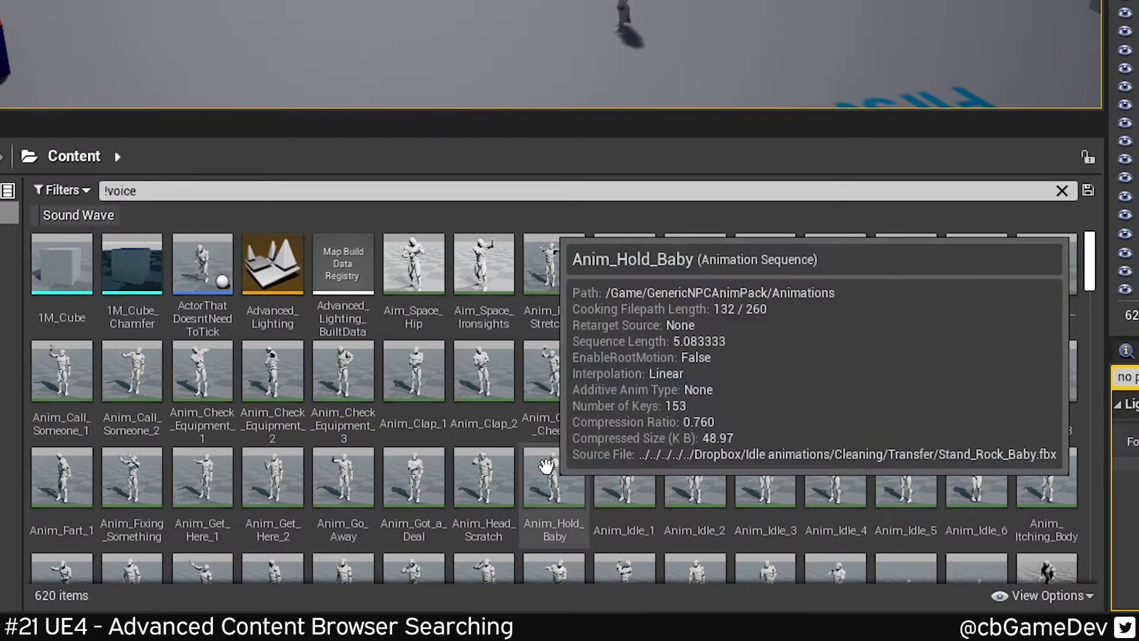
key(Escape)
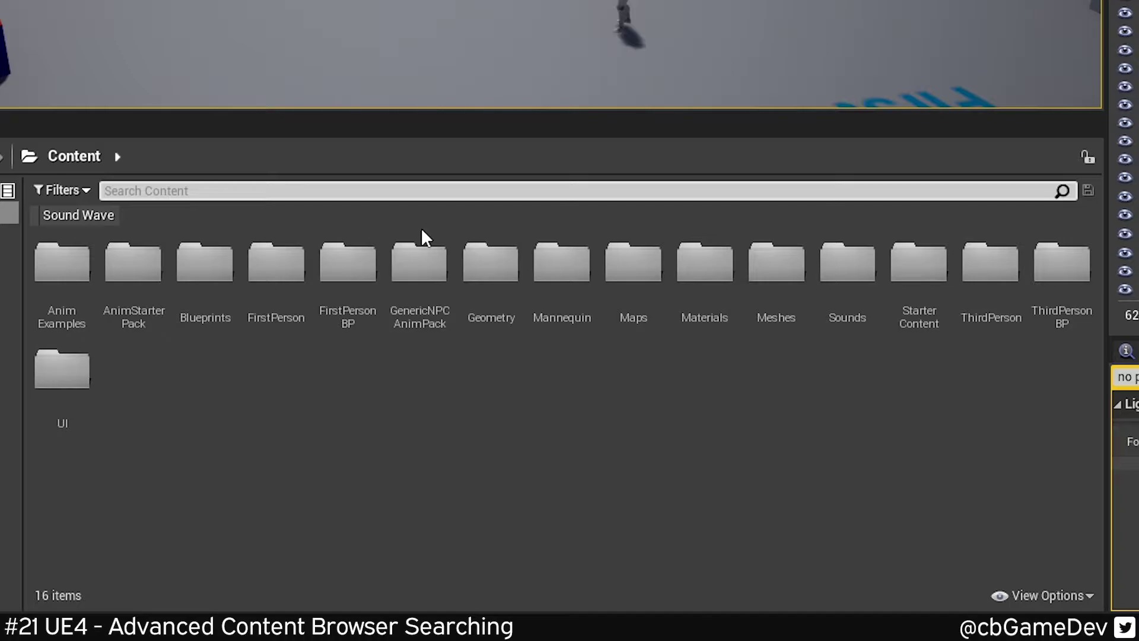
Step: Search 'voice & player', then replace it with 'player | zomb' to list 28 assets
text(voice )
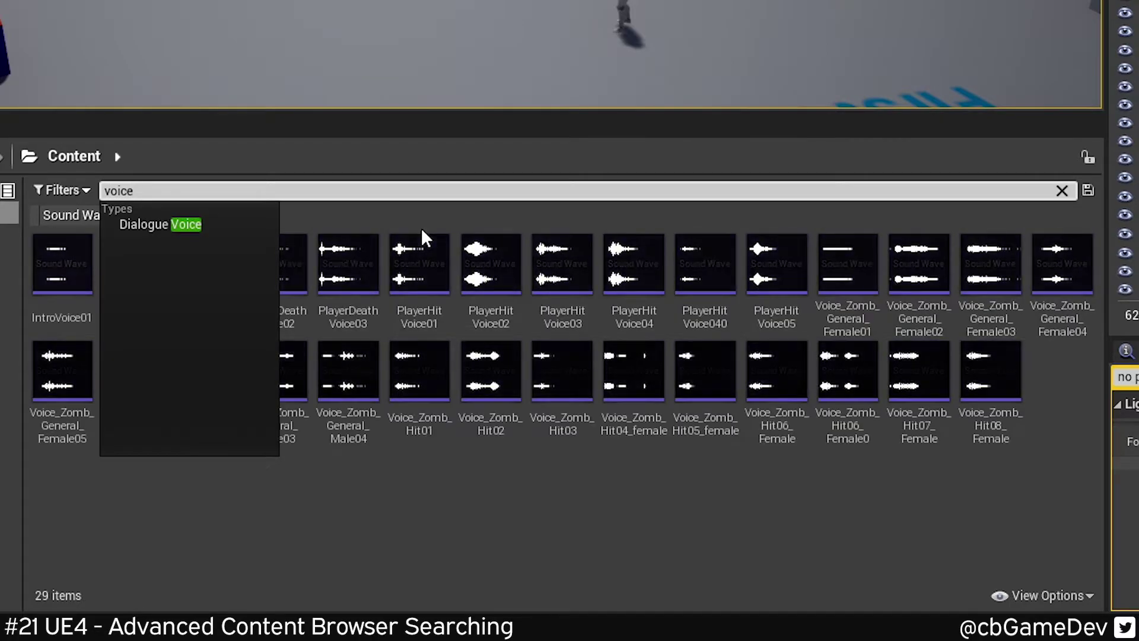
text(& player)
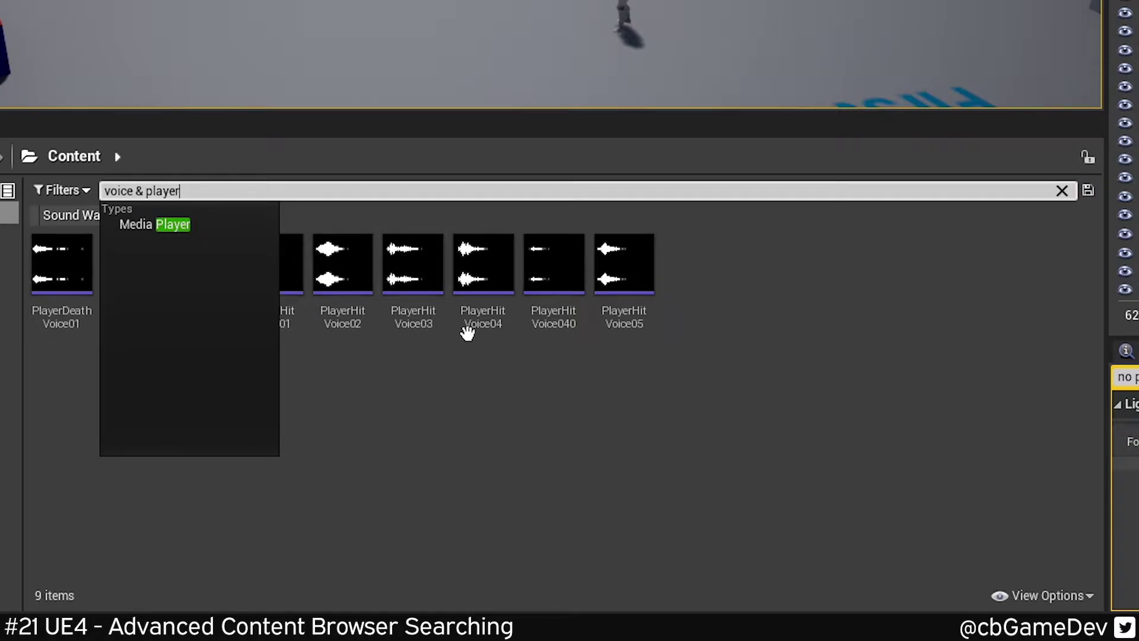
key(shift+Home)
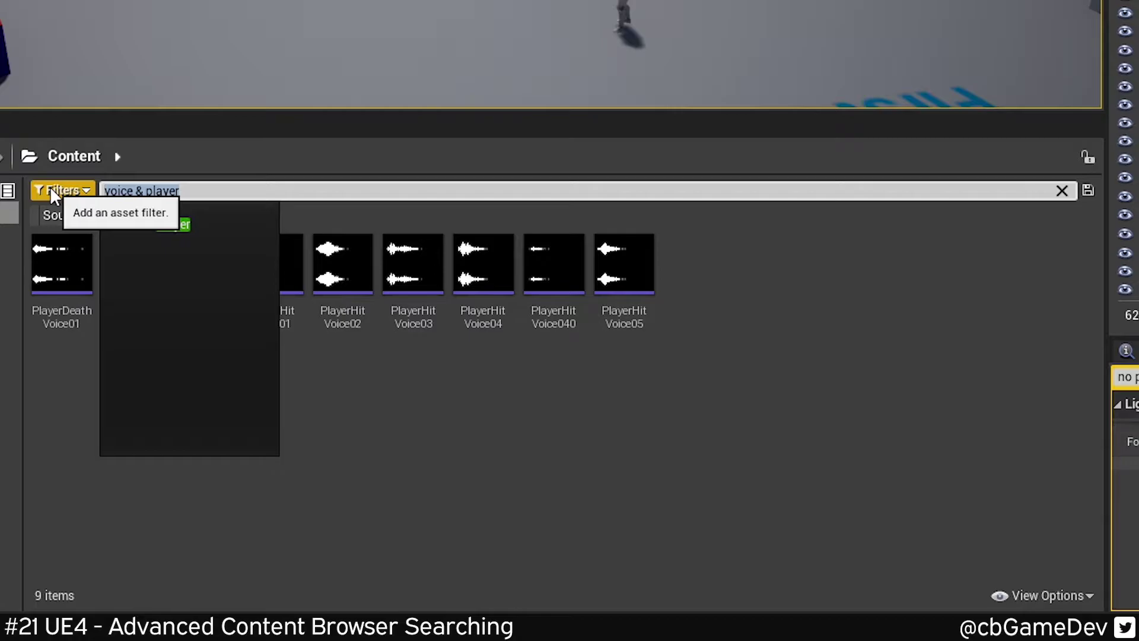
text(player)
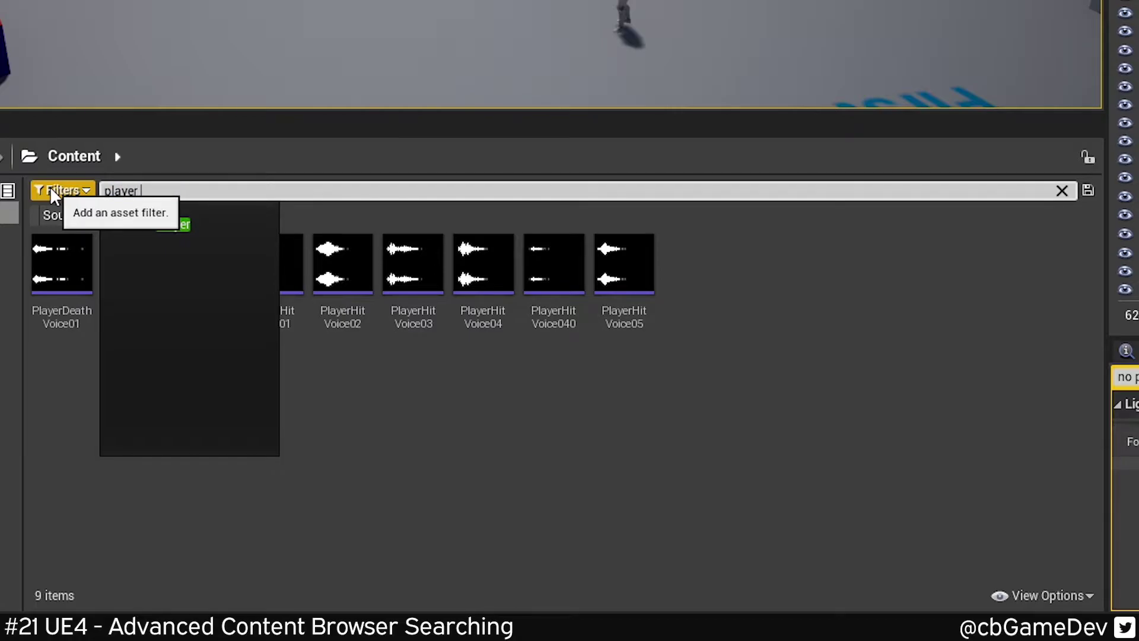
text( |)
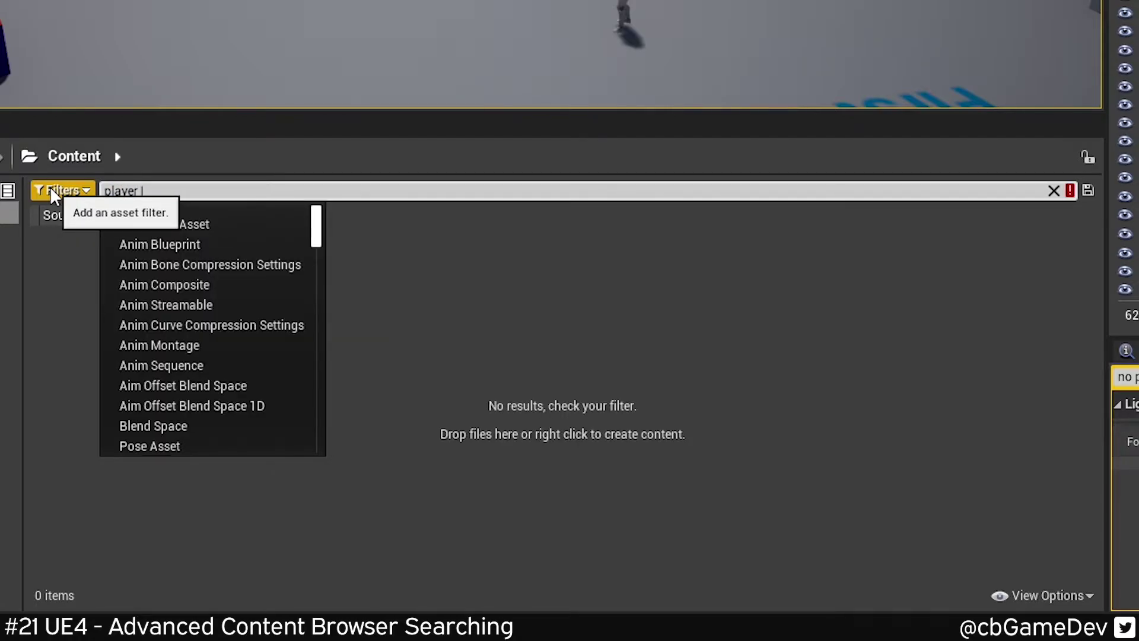
text( zomb)
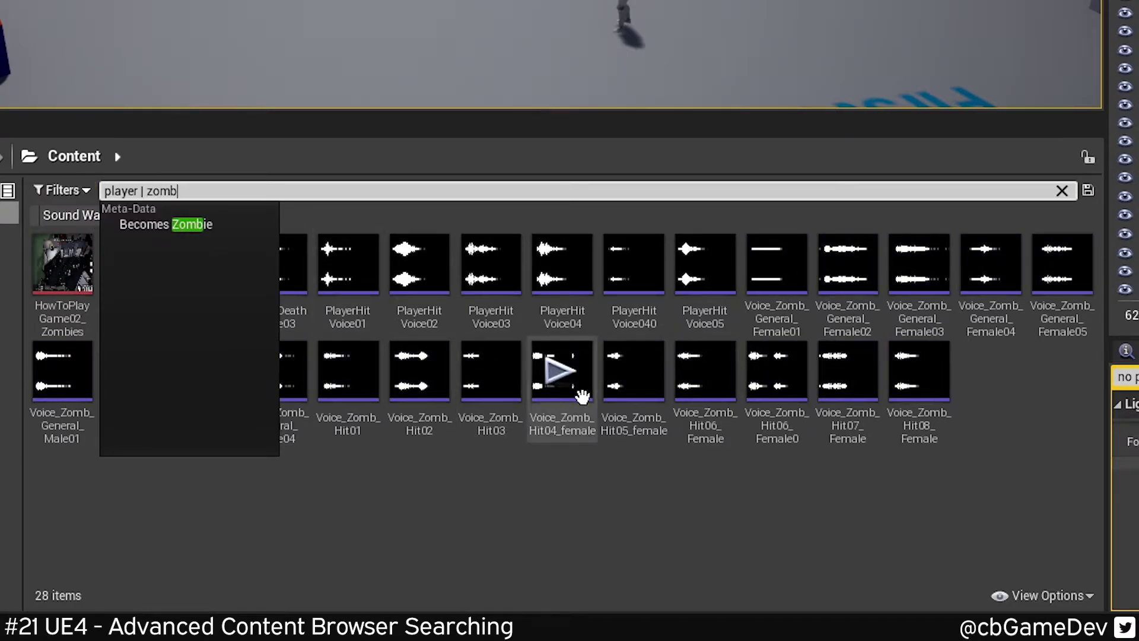
mouse_move(496, 408)
mouse_move(485, 314)
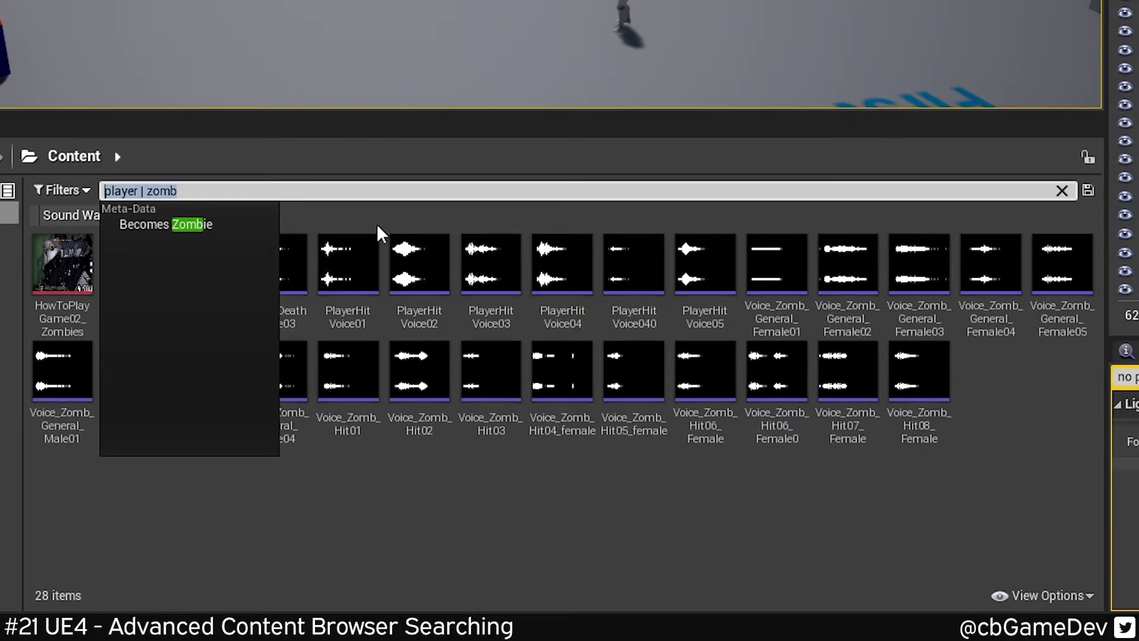
Step: Search 'hit & !player', then replace it with 'hit...' to match names starting with hit
text(hit)
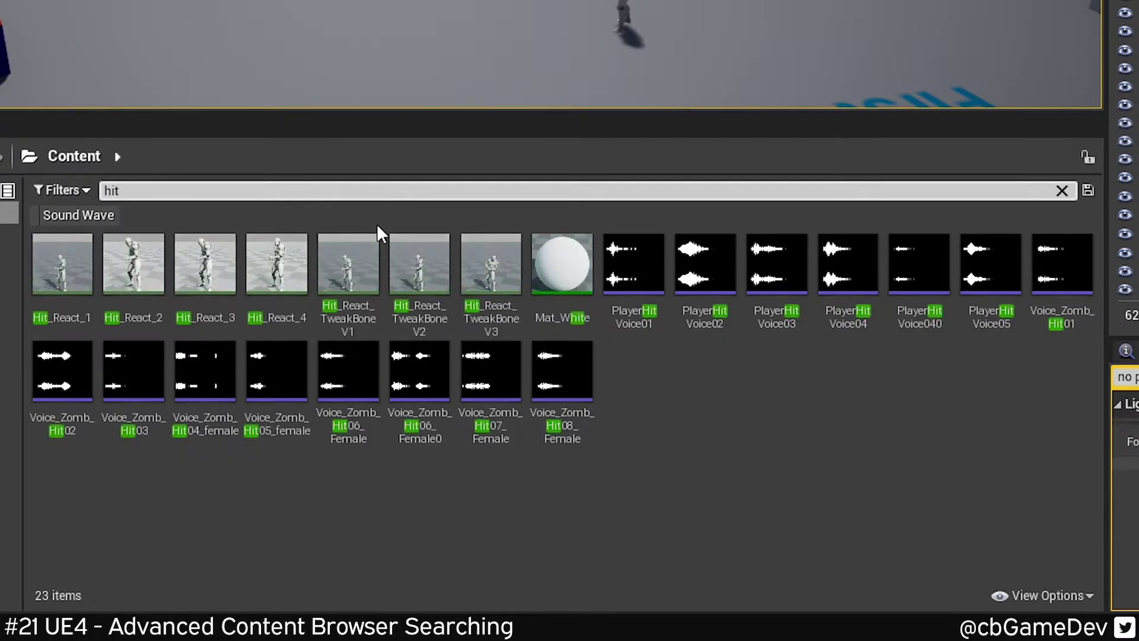
text( &)
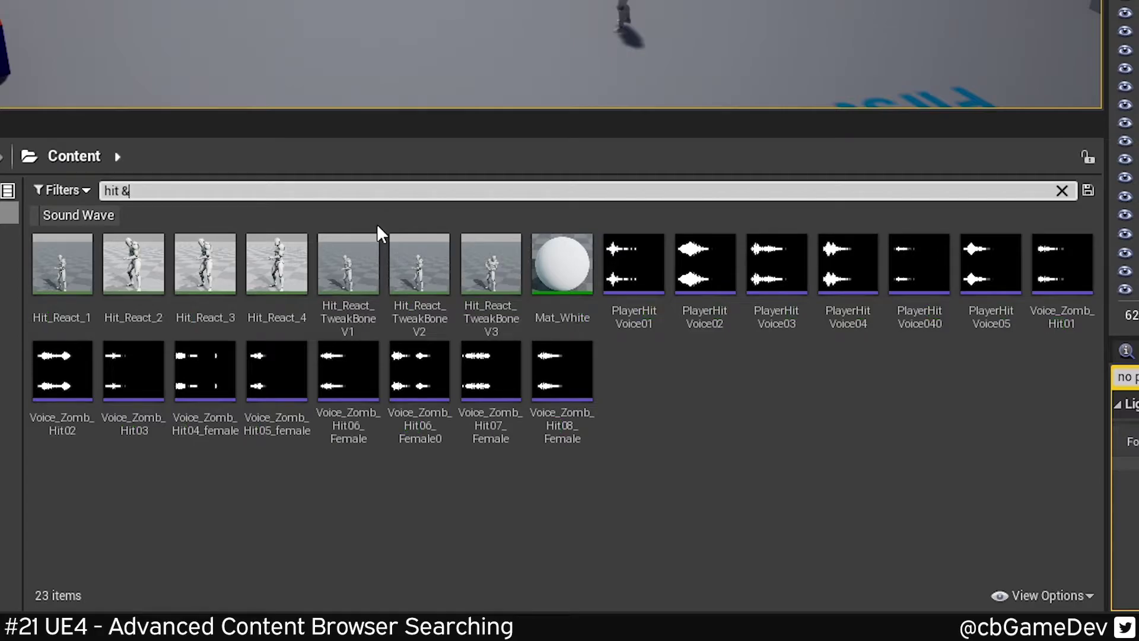
text( !)
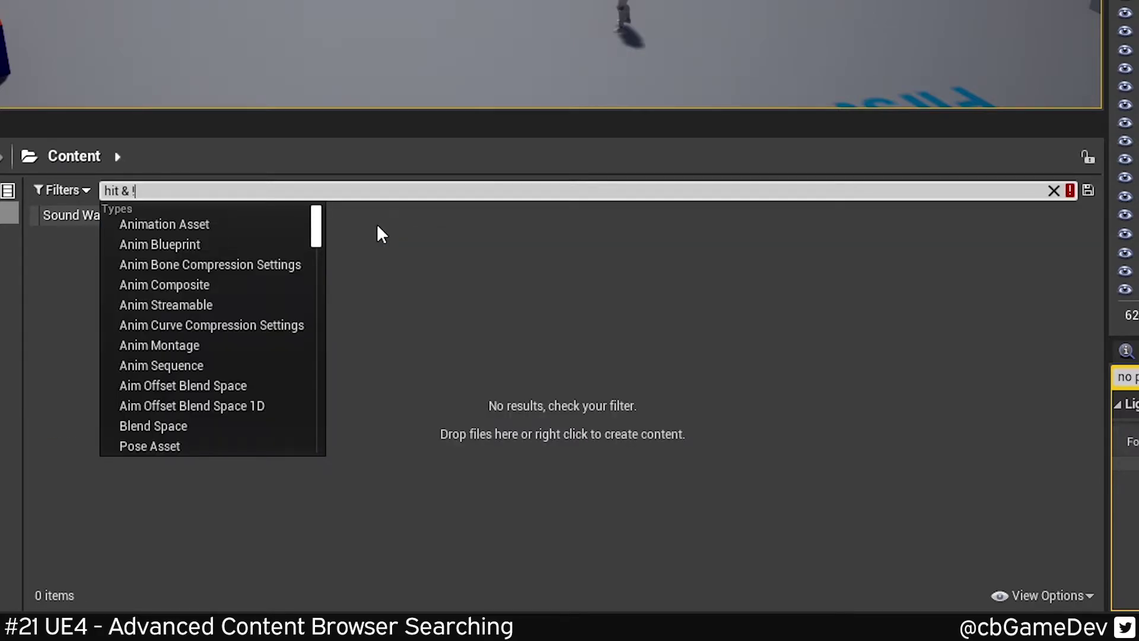
text(player)
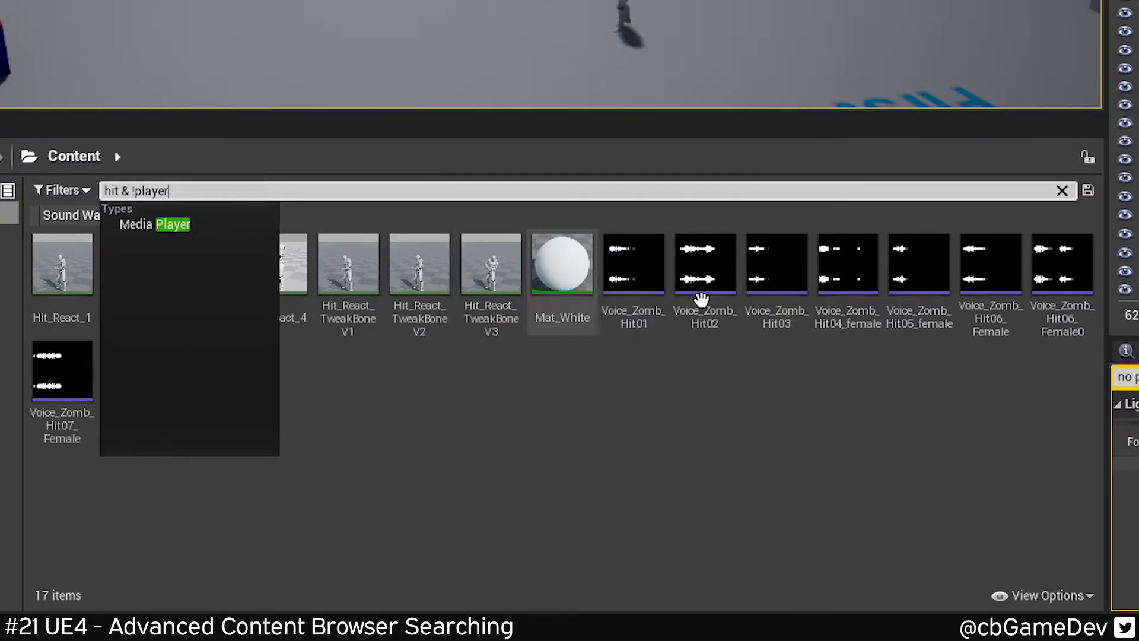
key(Return)
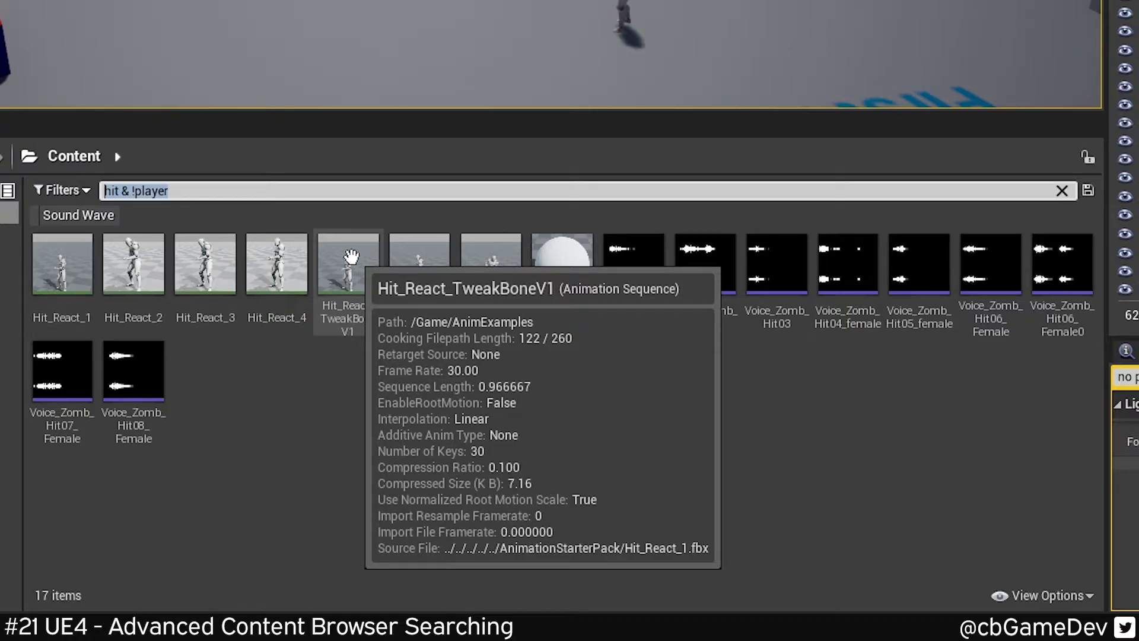
text(hit)
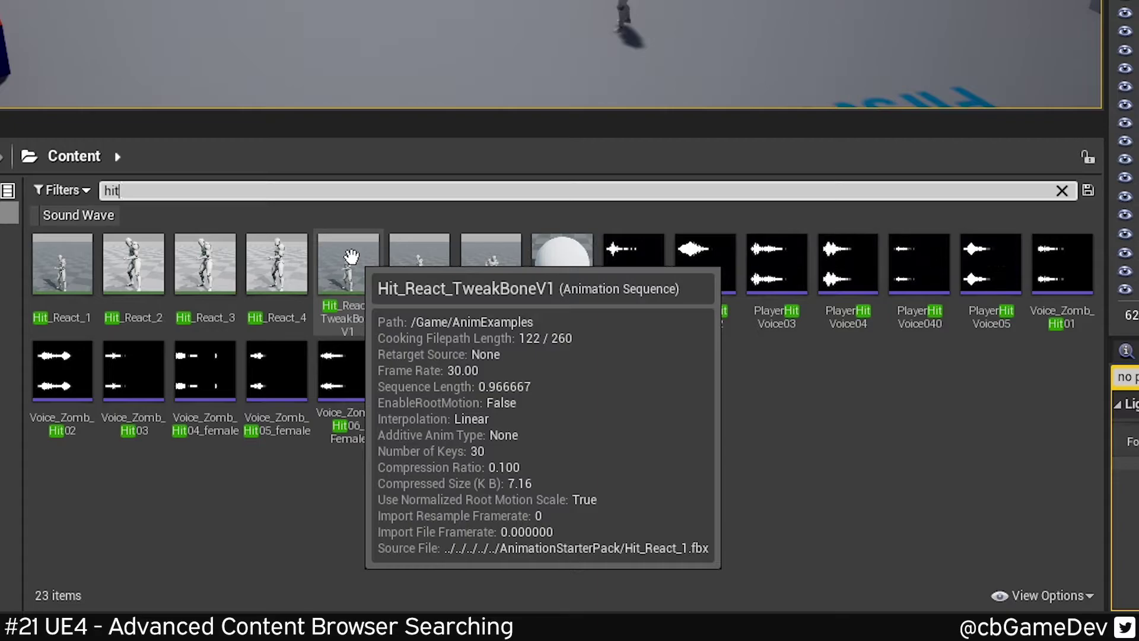
text(...)
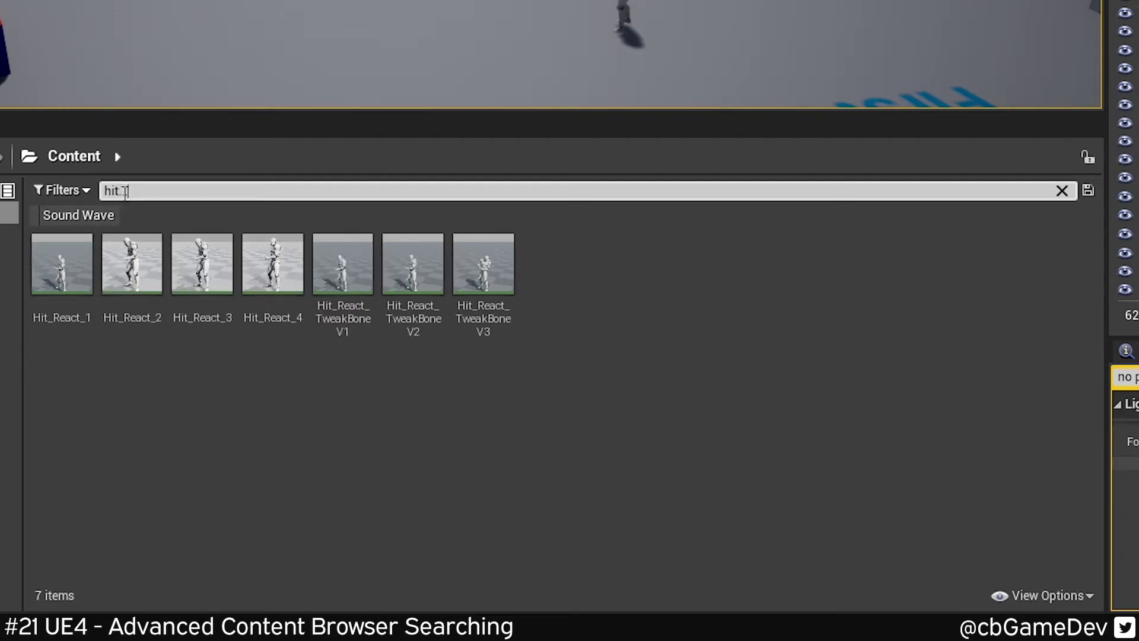
Step: Test name-ending searches for 1, 2, 3 and 02, then clear the search box
click(169, 189)
key(BackSpace)
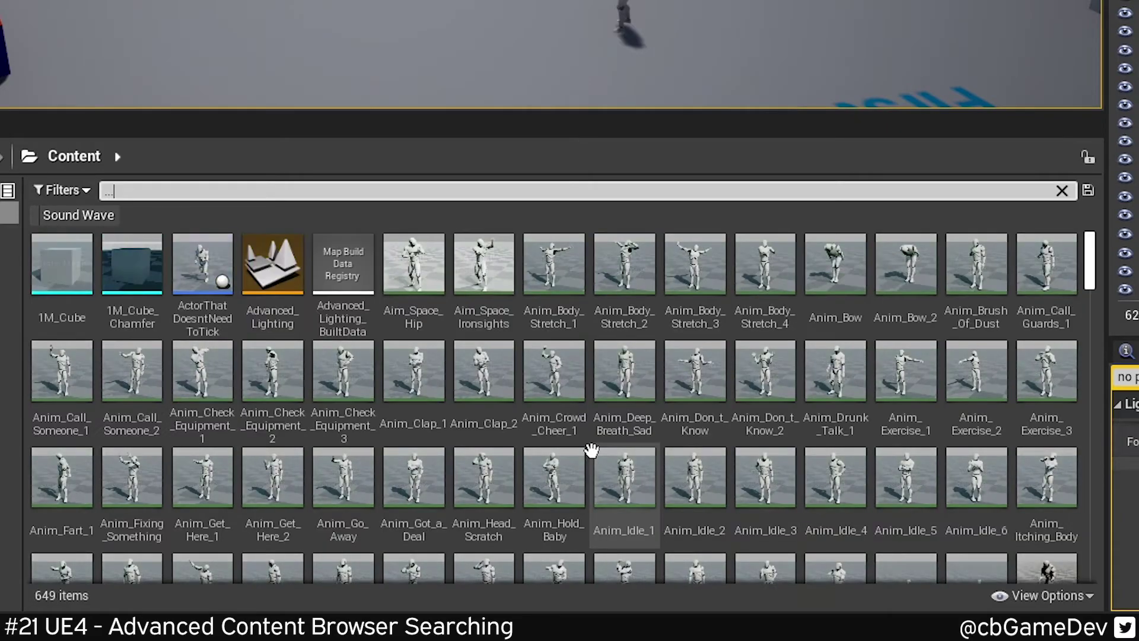
text(1)
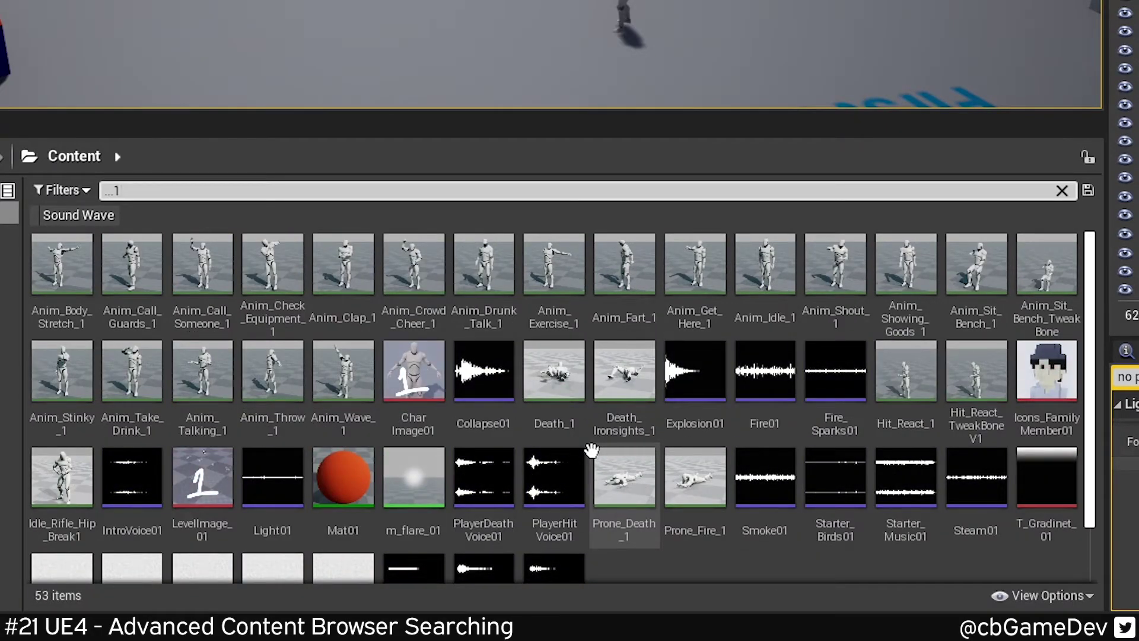
mouse_move(760, 402)
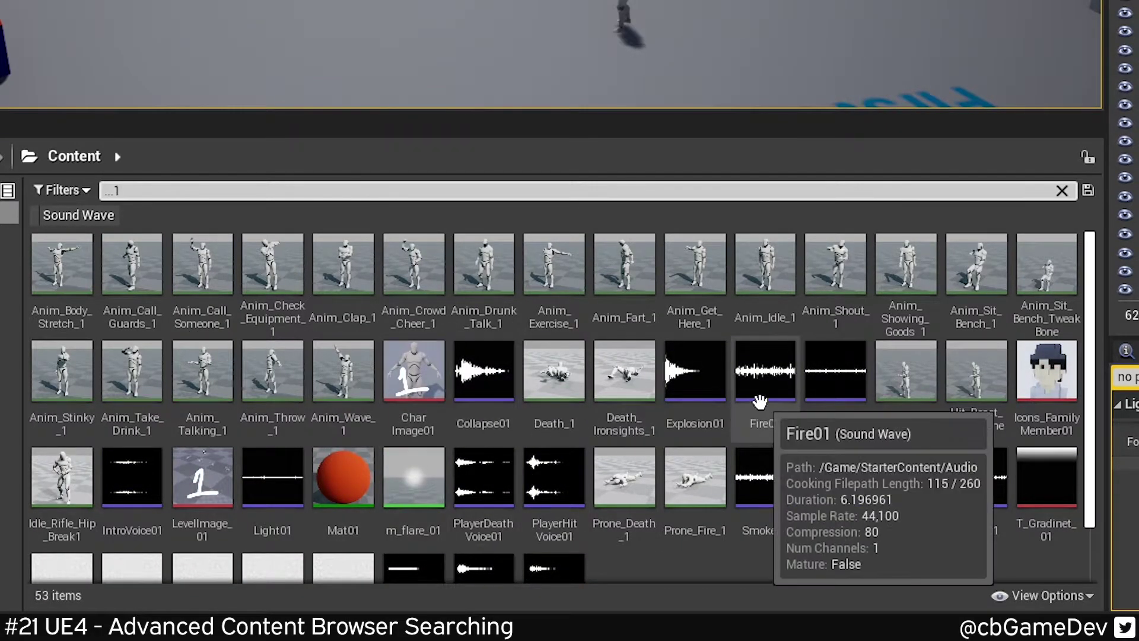
key(BackSpace)
text(2)
key(BackSpace)
text(3)
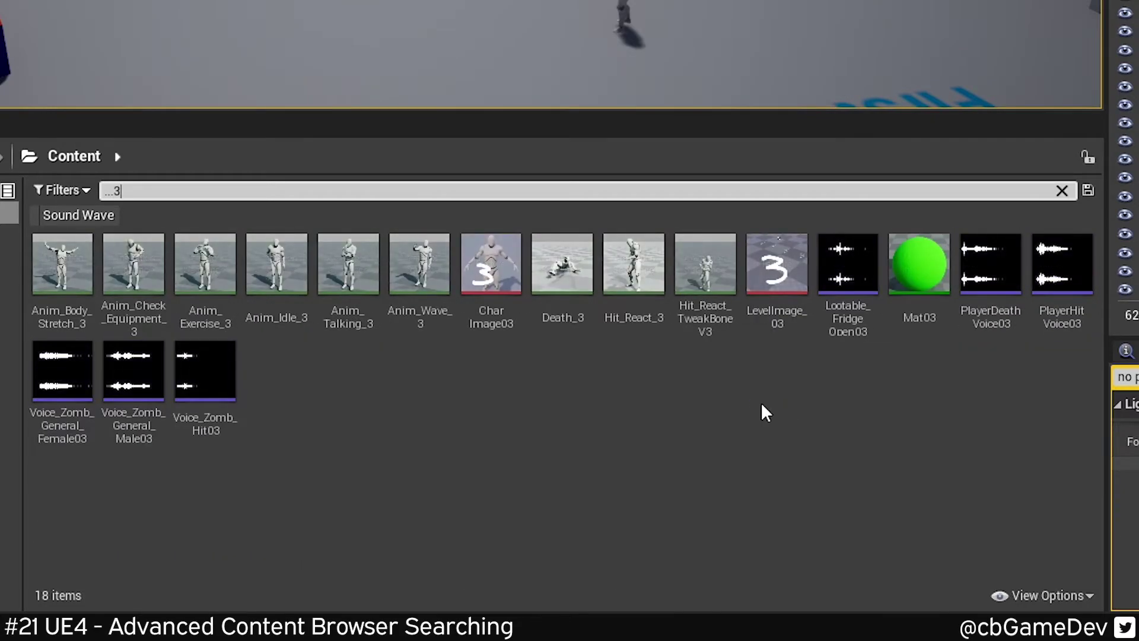
key(BackSpace)
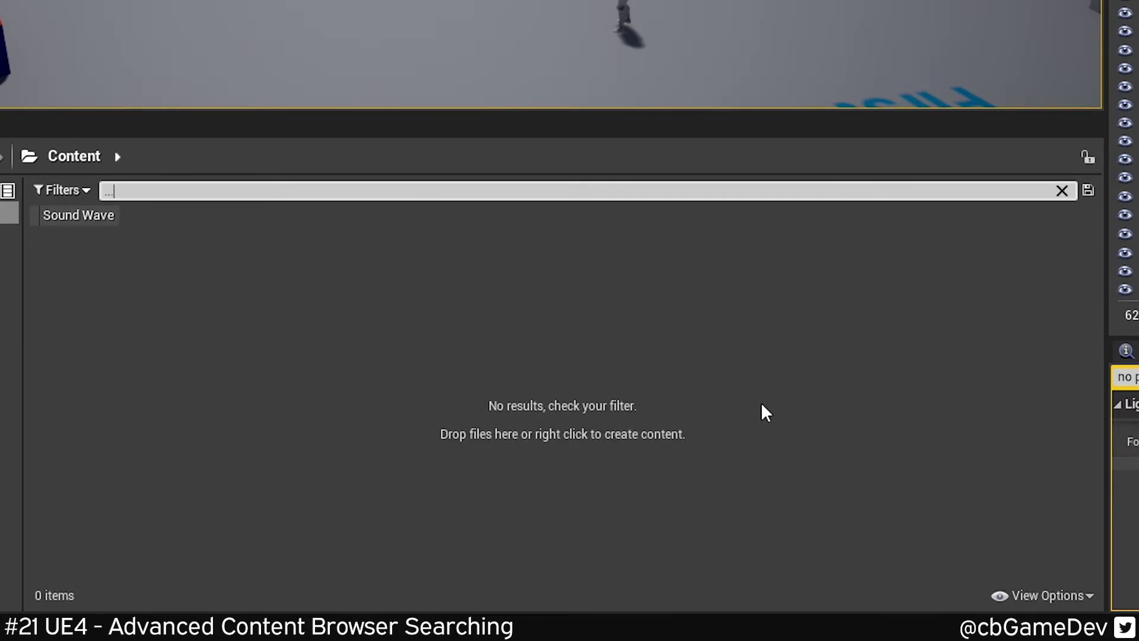
text(02)
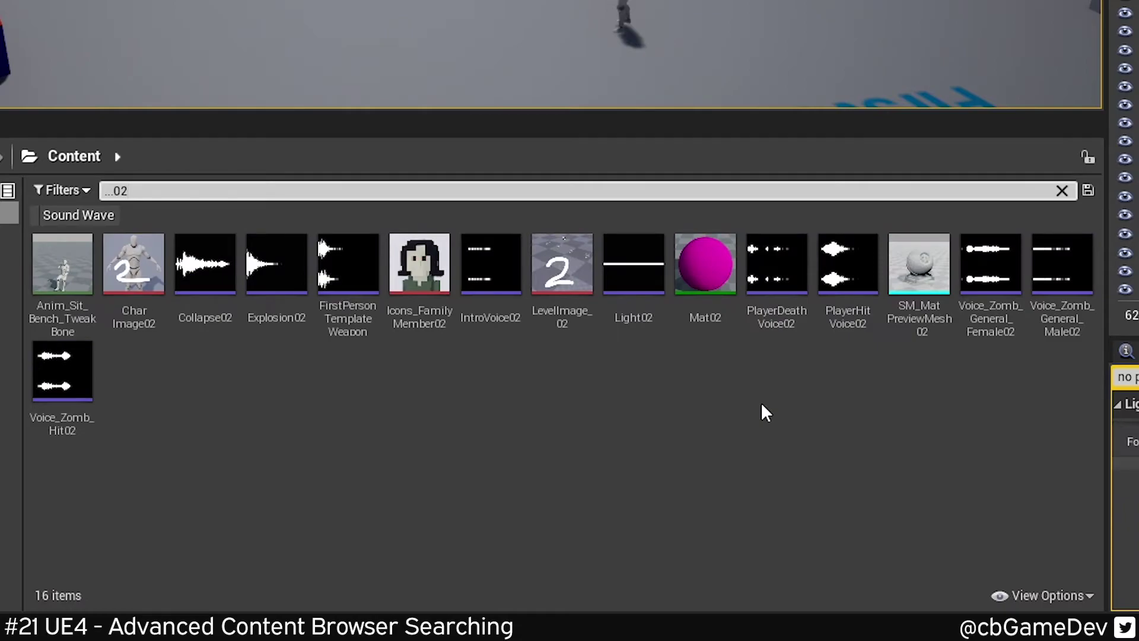
key(Escape)
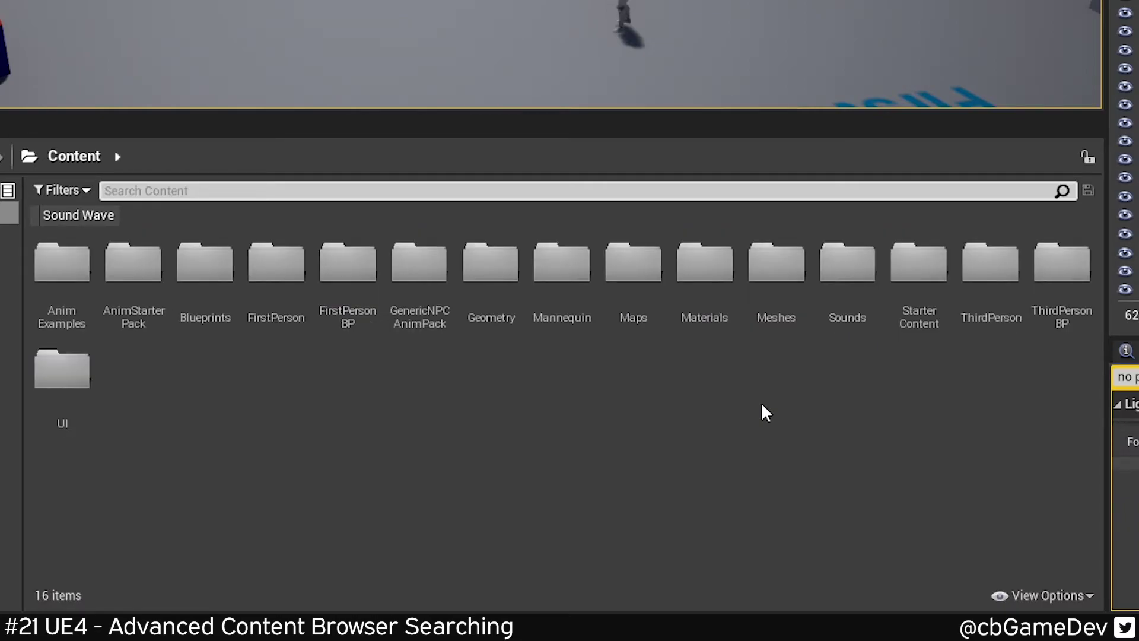
Step: Search 'sm' to check SM_Statue's triangle count, then replace it with 'triangles < 10'
text(sm)
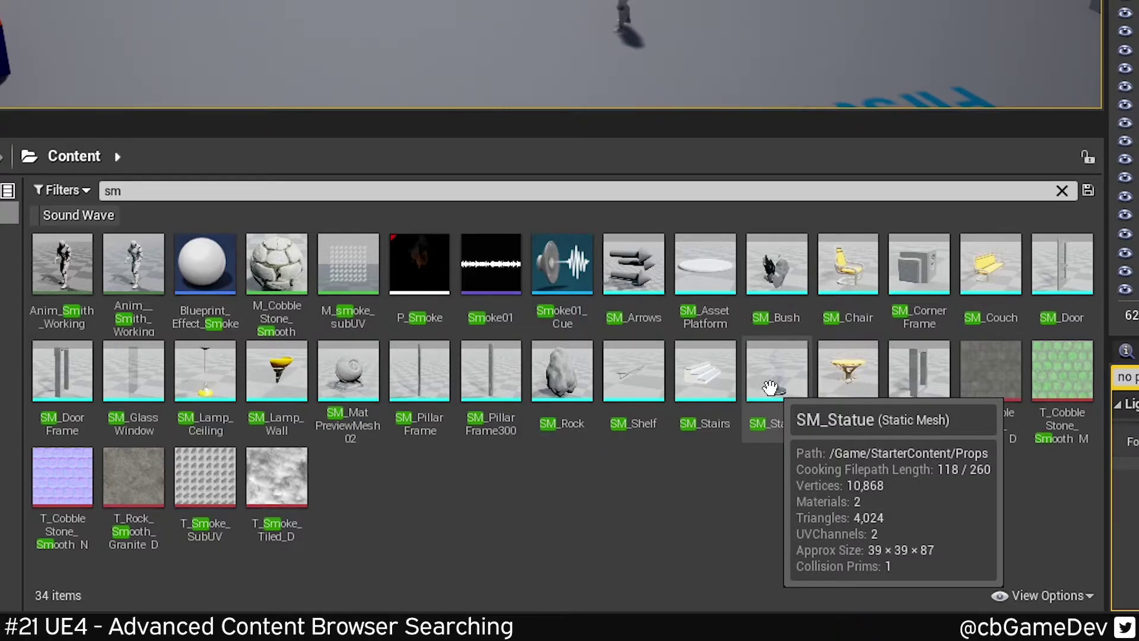
click(341, 191)
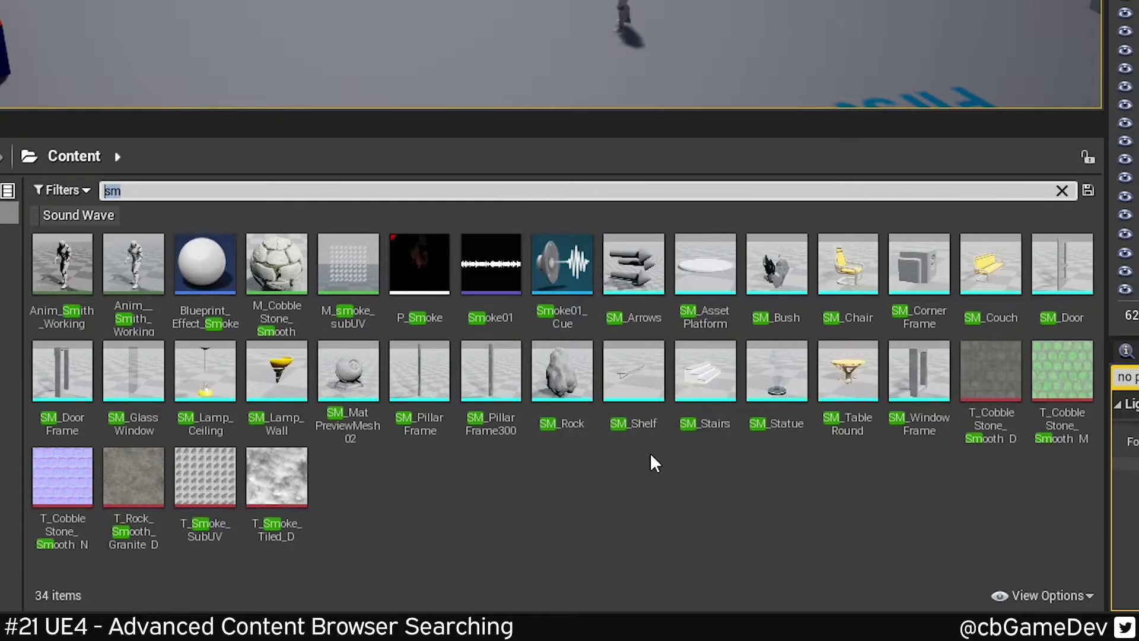
key(BackSpace)
text(t)
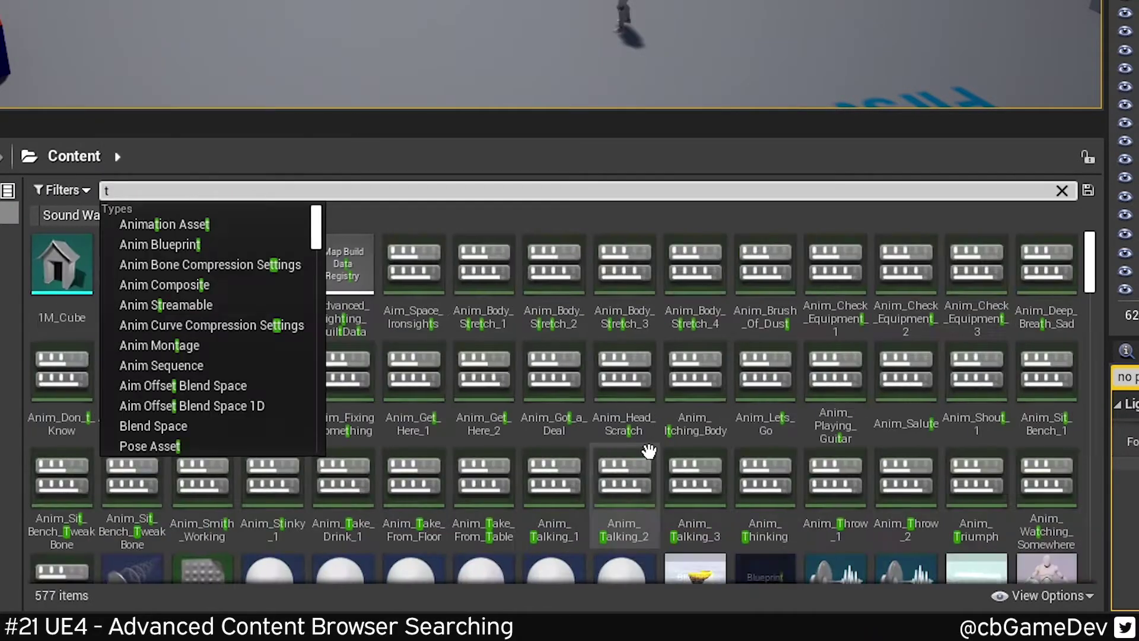
text(riangle)
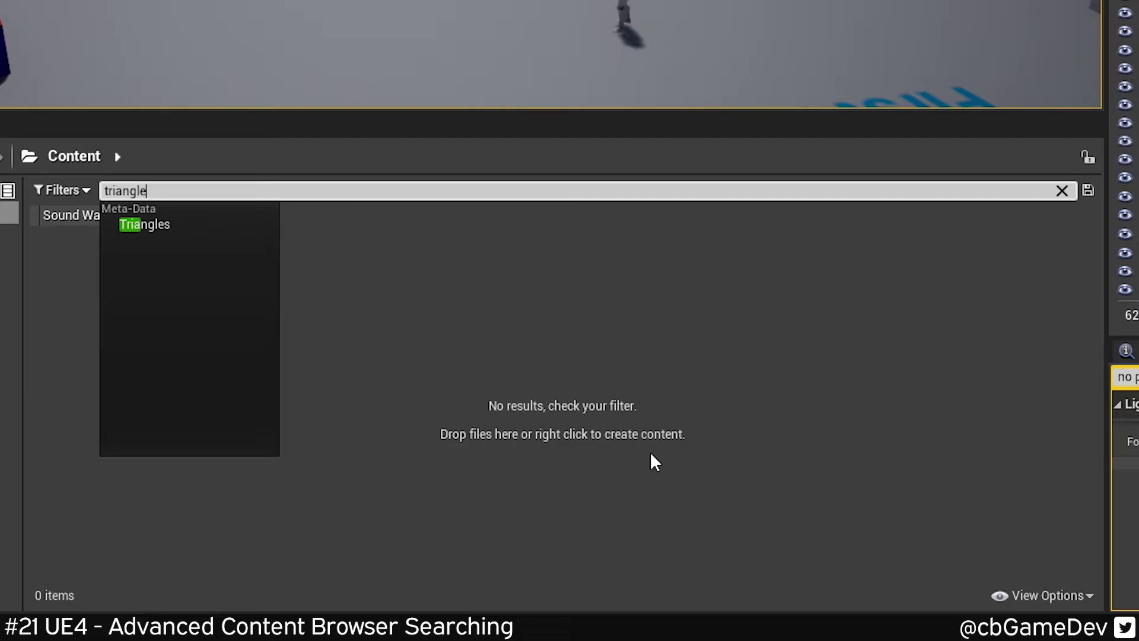
text(s < )
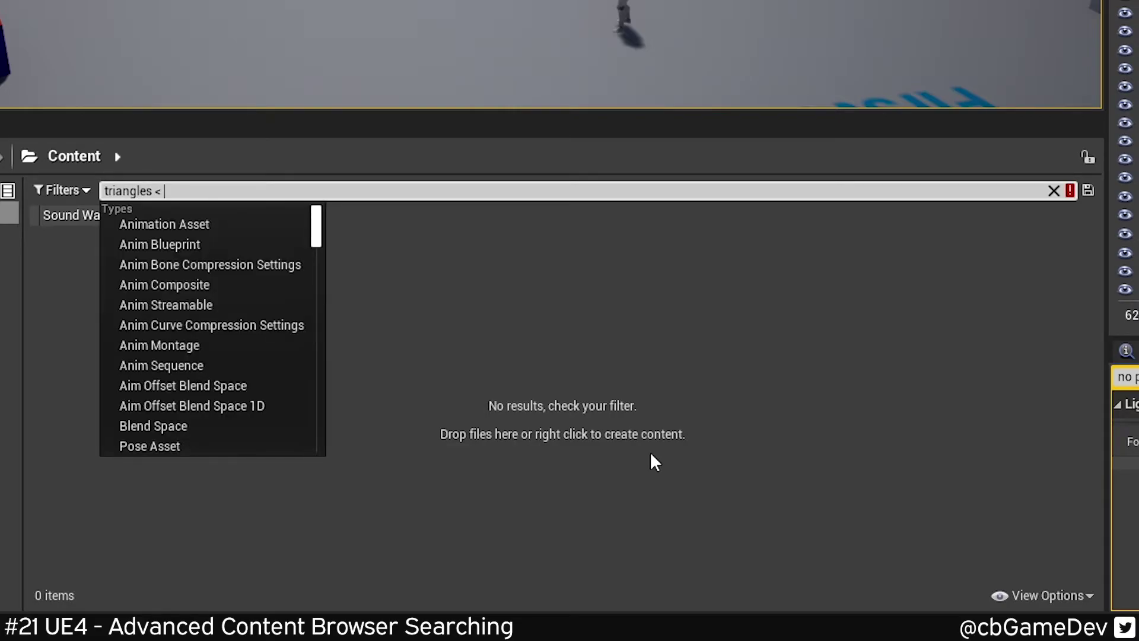
text(10)
Step: Filter by triangles under 10, then under 100, 500 and finally 5000 (67 assets)
key(Return)
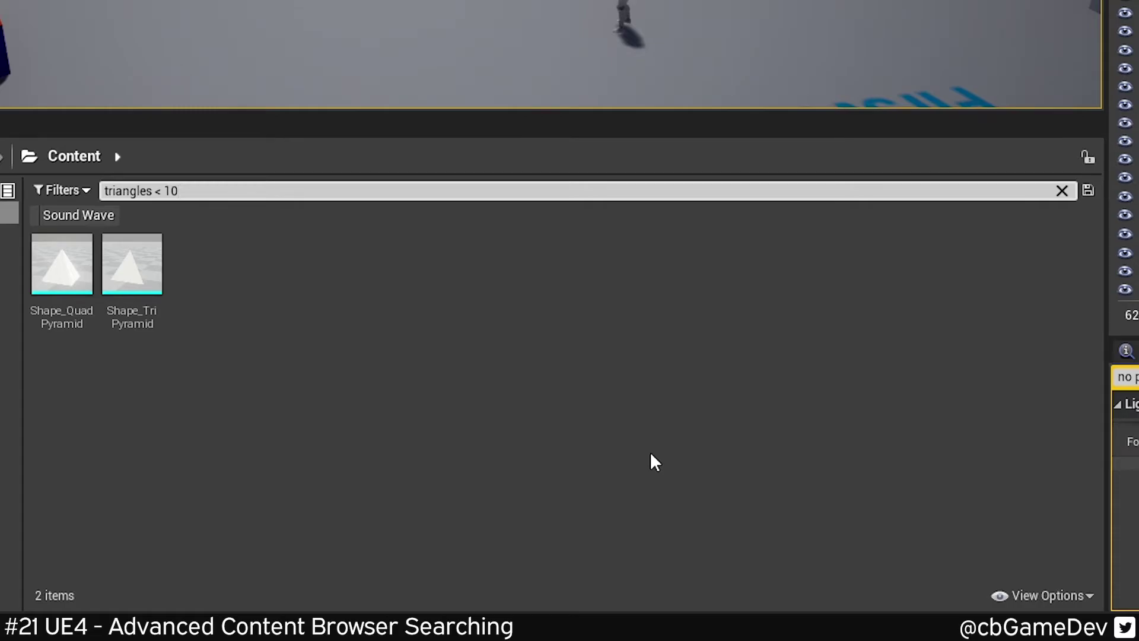
key(BackSpace)
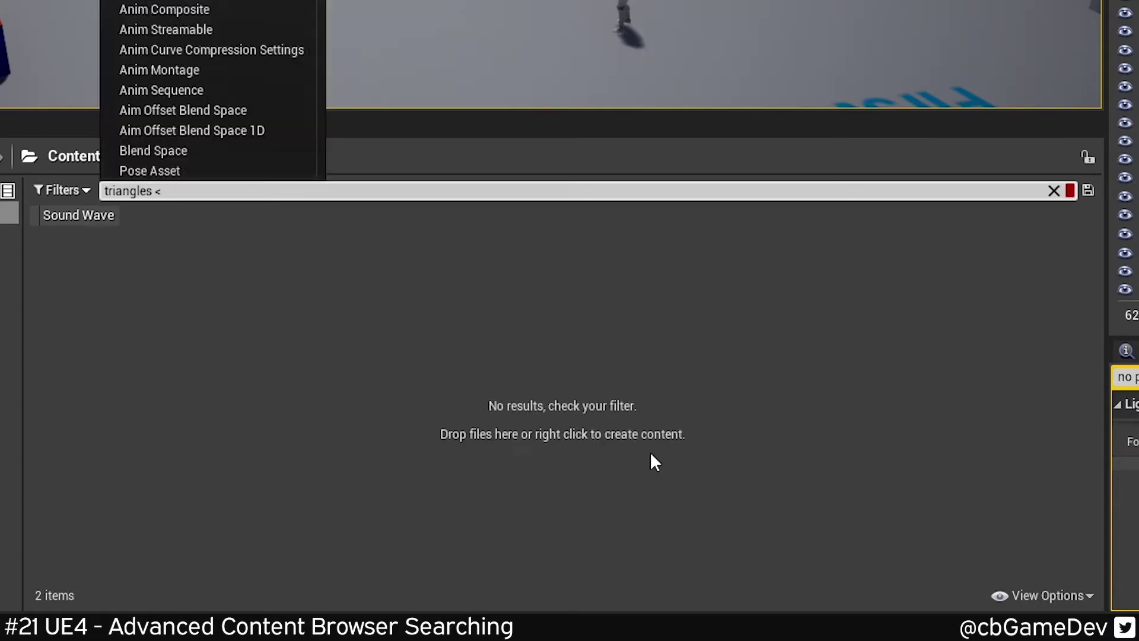
text(00)
key(Return)
key(BackSpace)
key(BackSpace)
key(BackSpace)
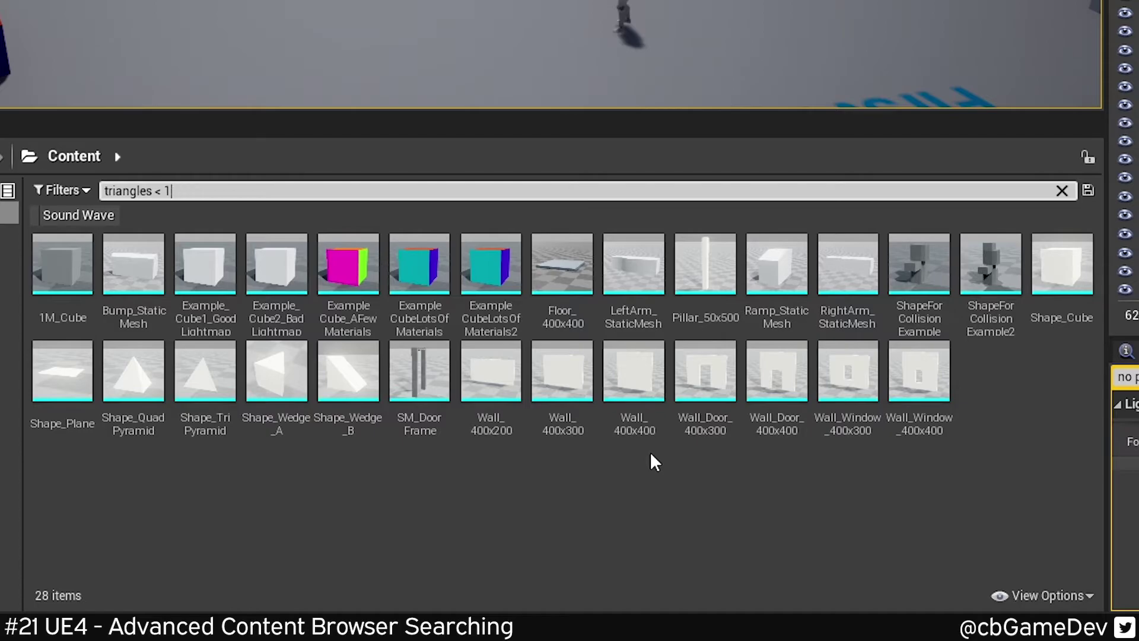
text(500)
key(Return)
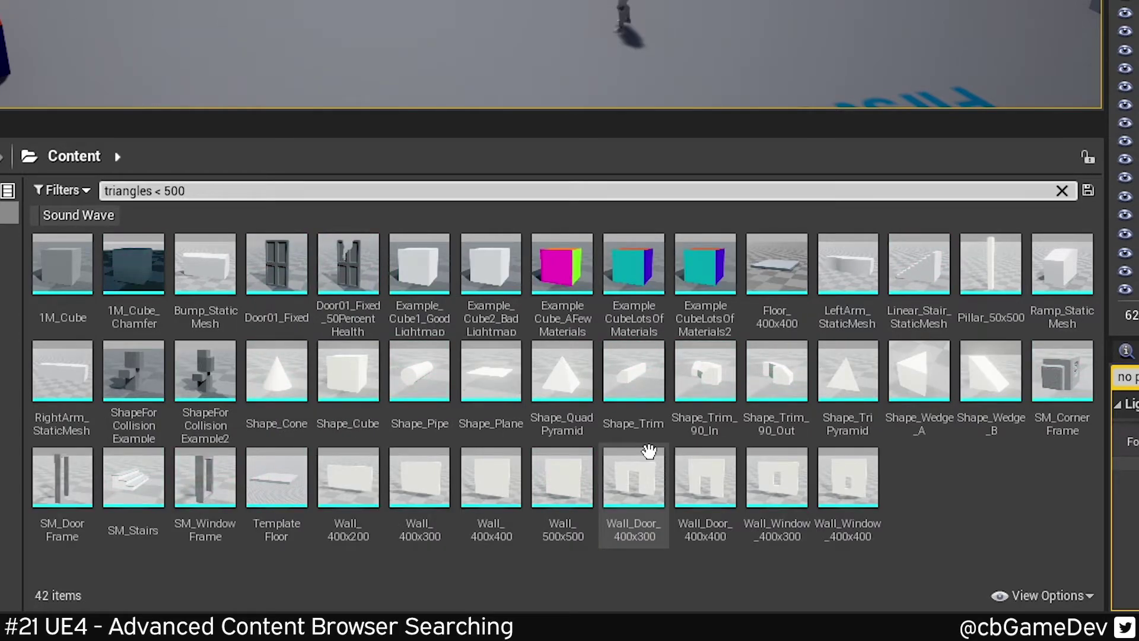
text(0)
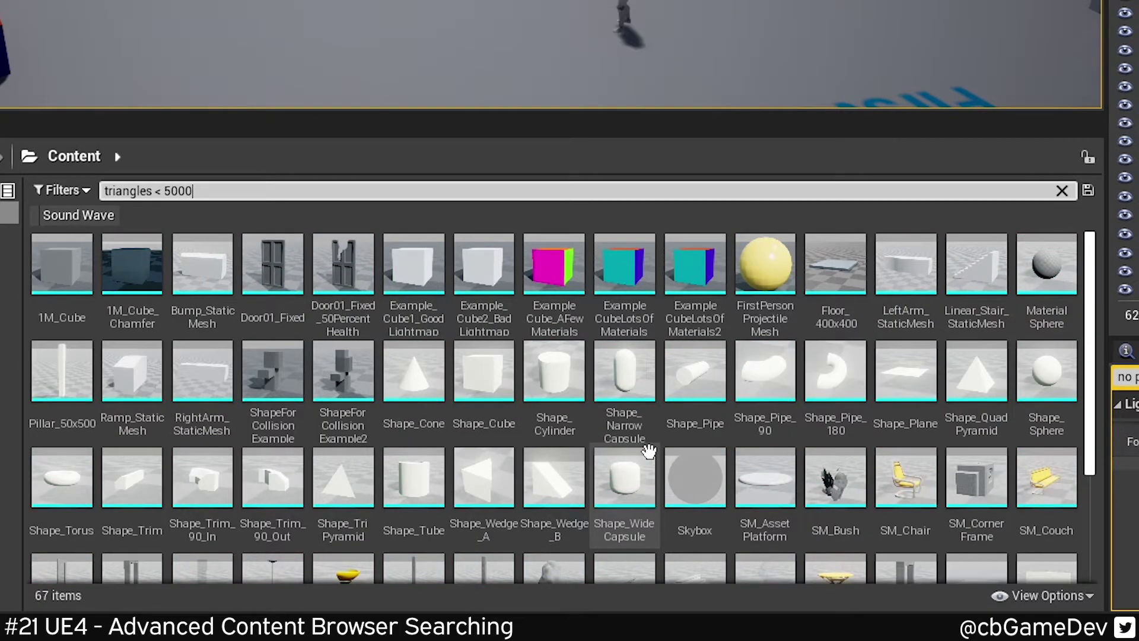
key(Return)
Step: Filter the assets to Type=StaticMesh from the 'static' type suggestion, listing 69 assets
text(s)
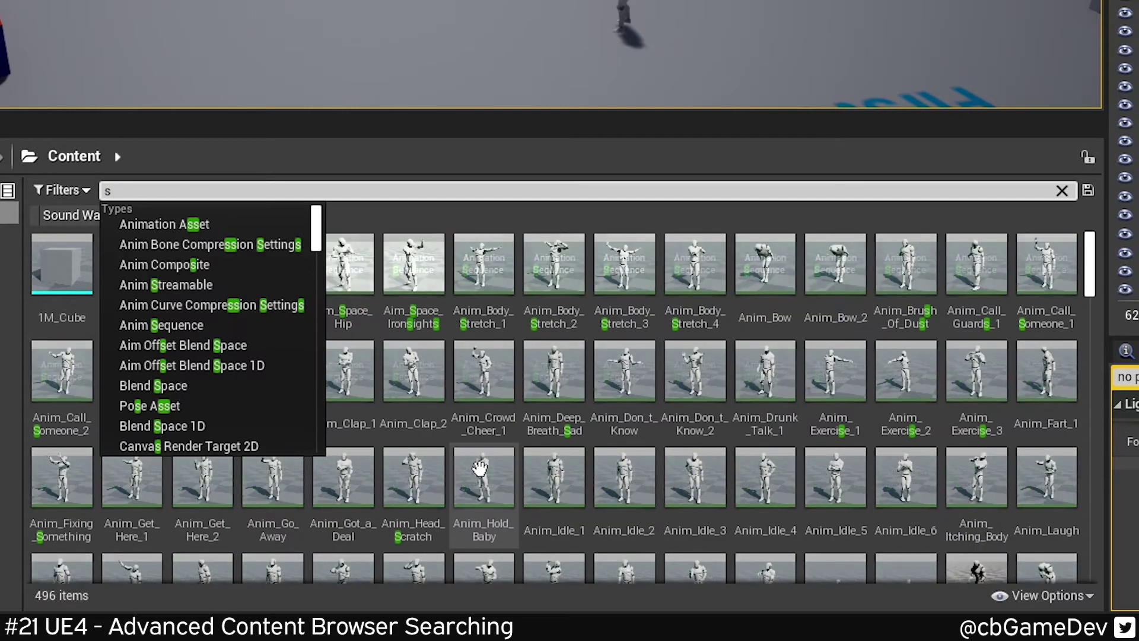
text(tatic)
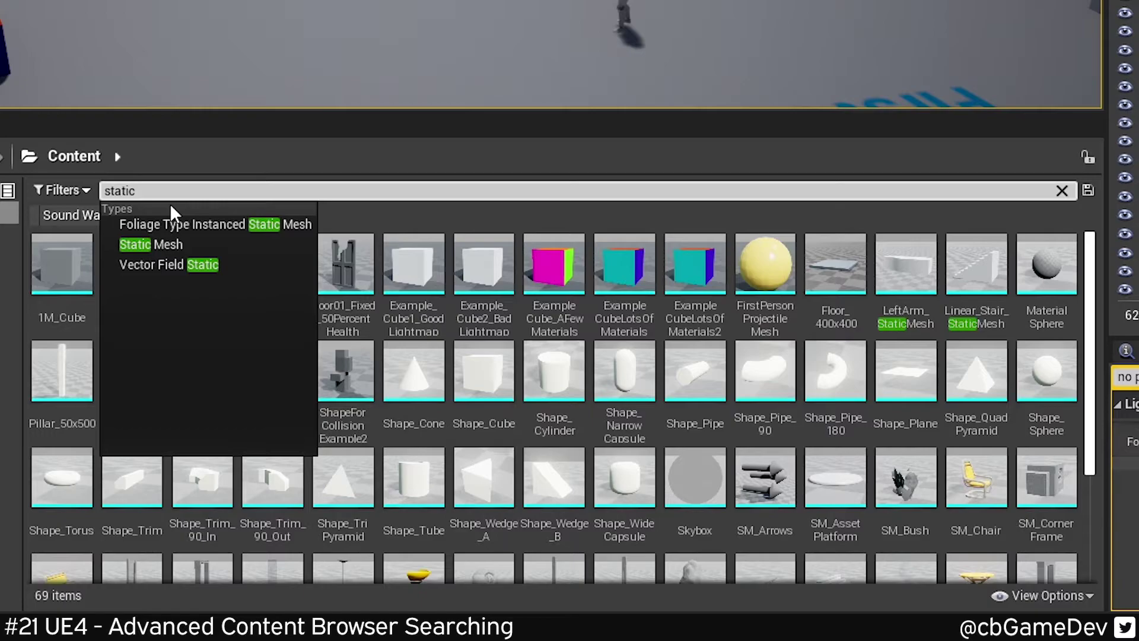
click(176, 245)
scroll(516, 321, down, 3)
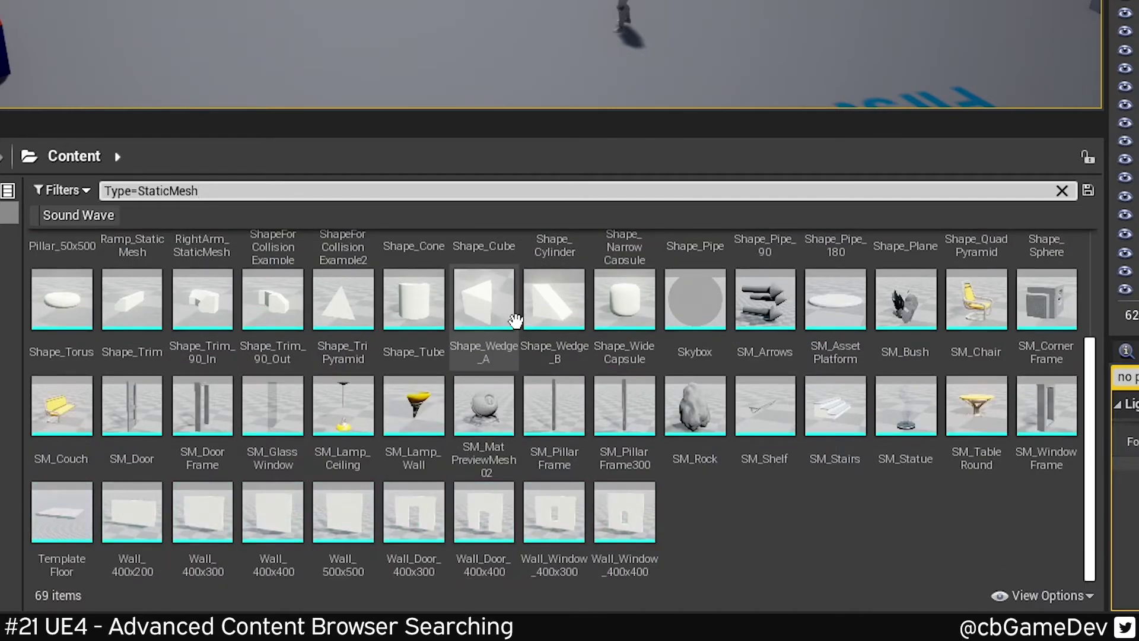
scroll(516, 320, up, 3)
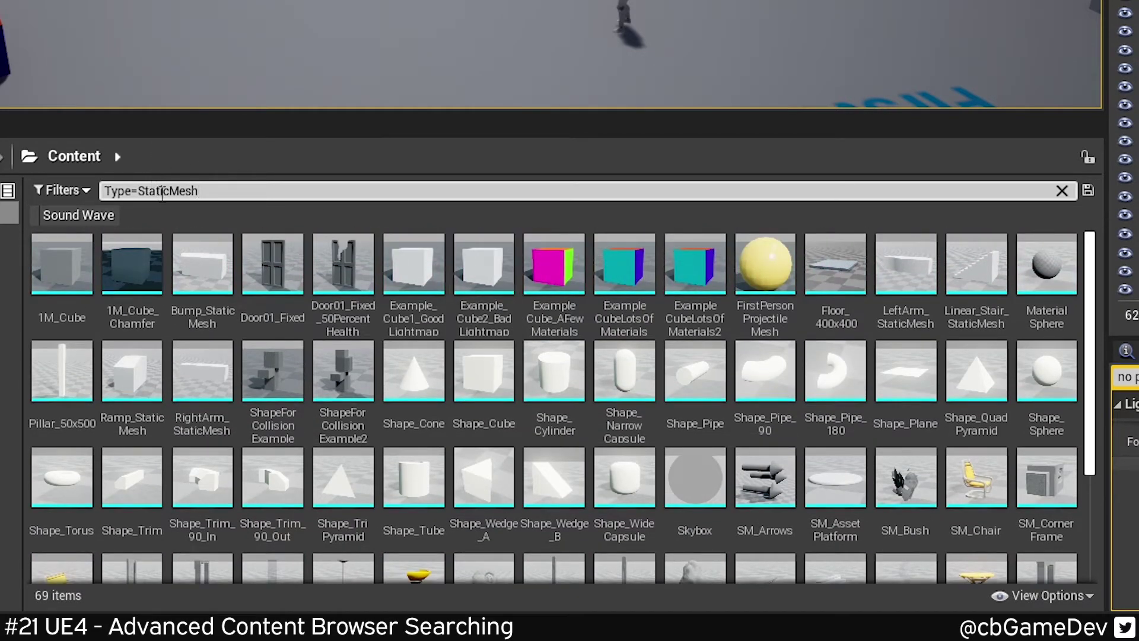
Step: Switch the type filter to Type=SkeletalMesh, listing 5 skeletal meshes
double_click(144, 190)
text(Skel)
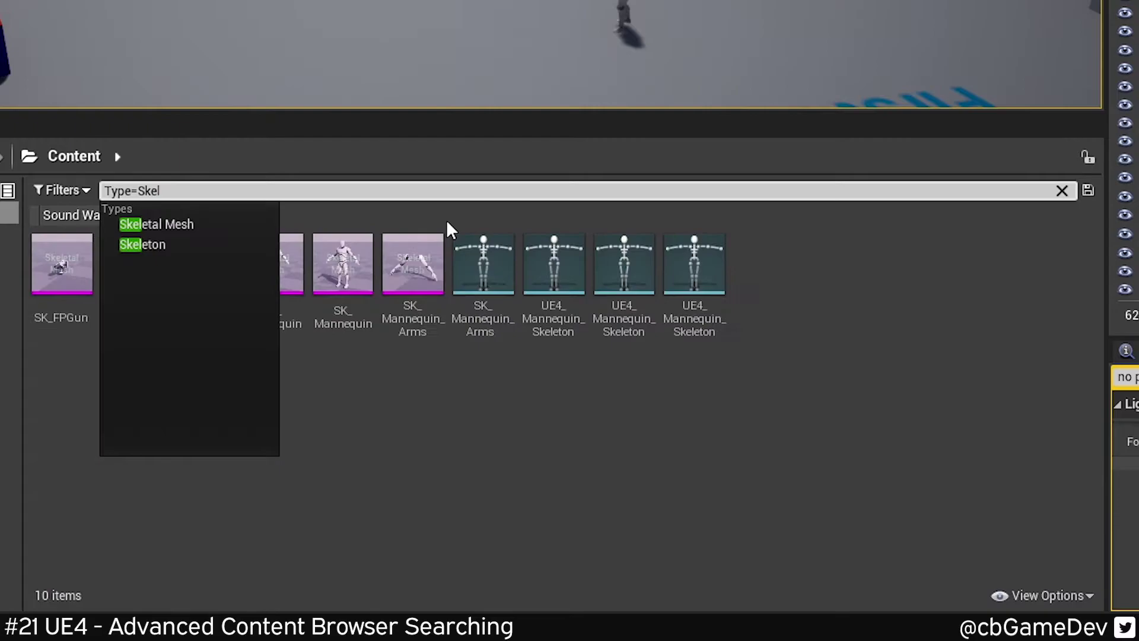
click(176, 225)
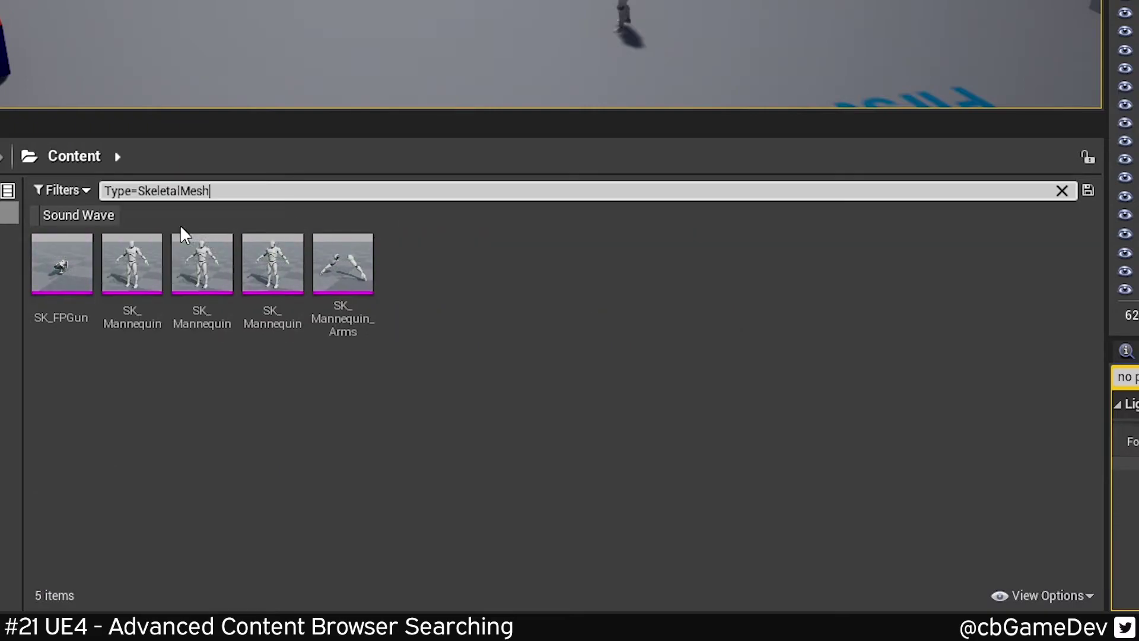
mouse_move(375, 305)
drag(247, 191, 104, 190)
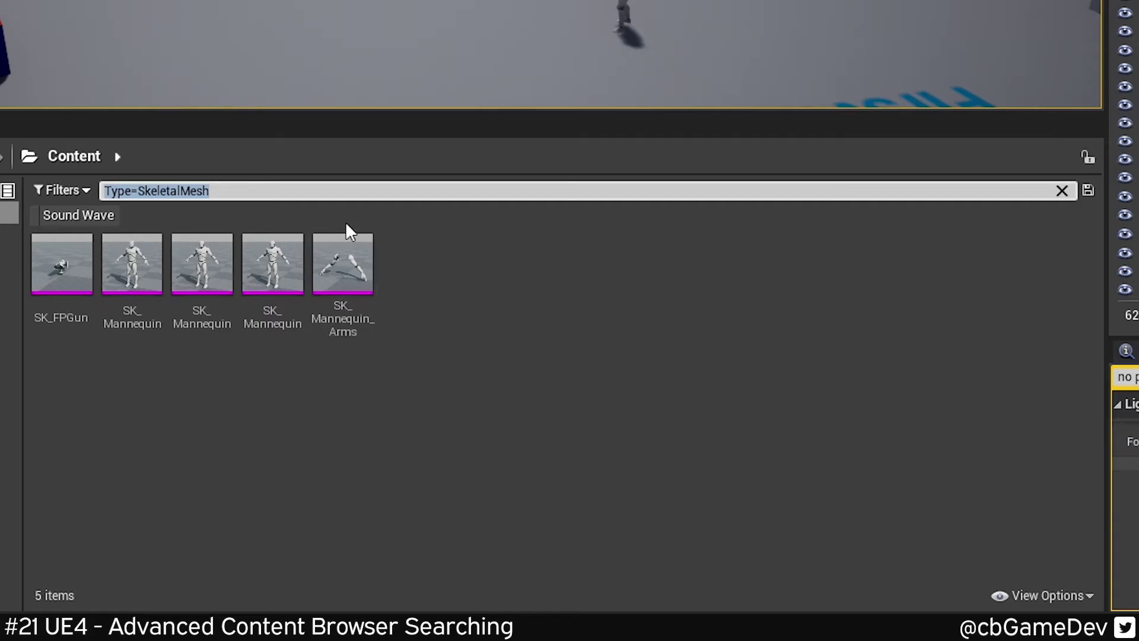
Step: Search 'CollisionPrims <=0' to list 23 assets, selecting Example_Cube2_Bad_Lightmap
key(BackSpace)
text(collo)
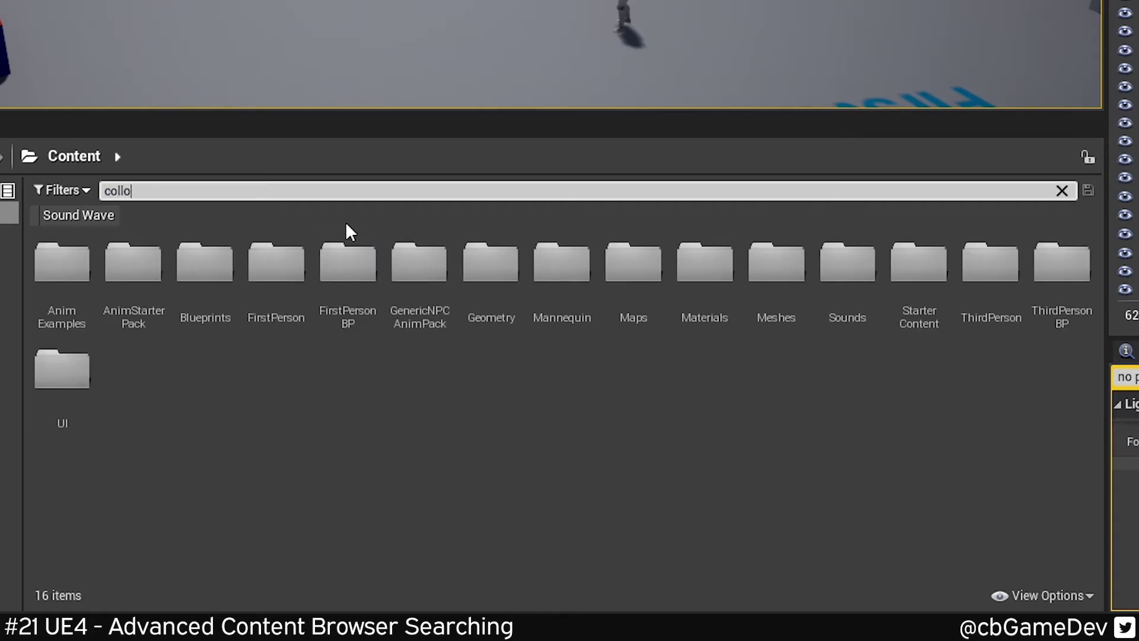
key(BackSpace)
text(ision)
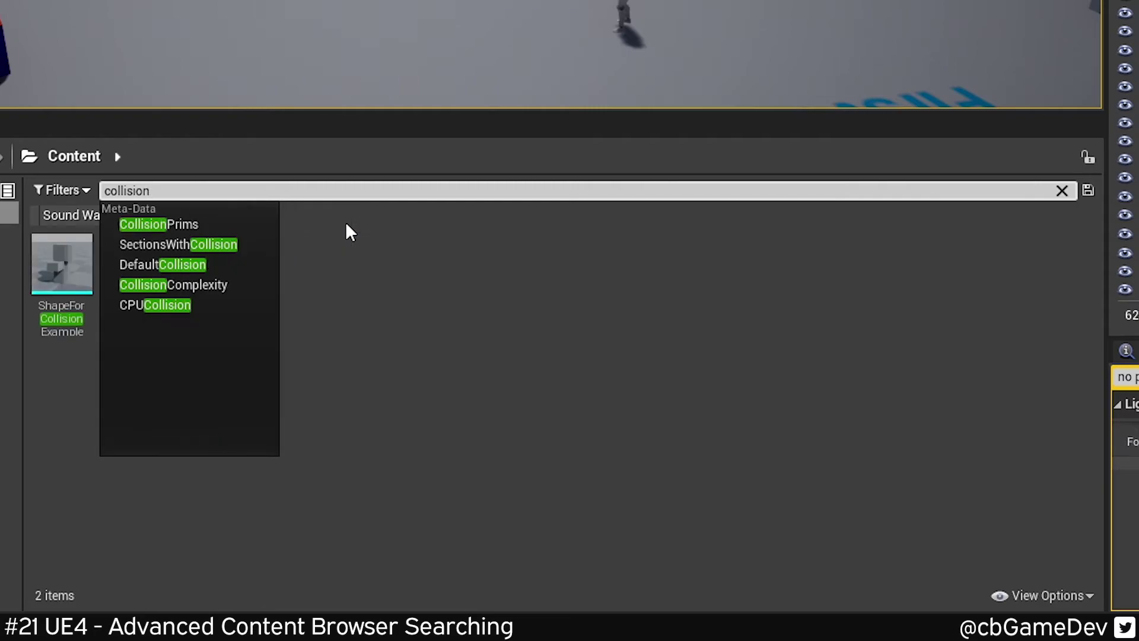
key(Down)
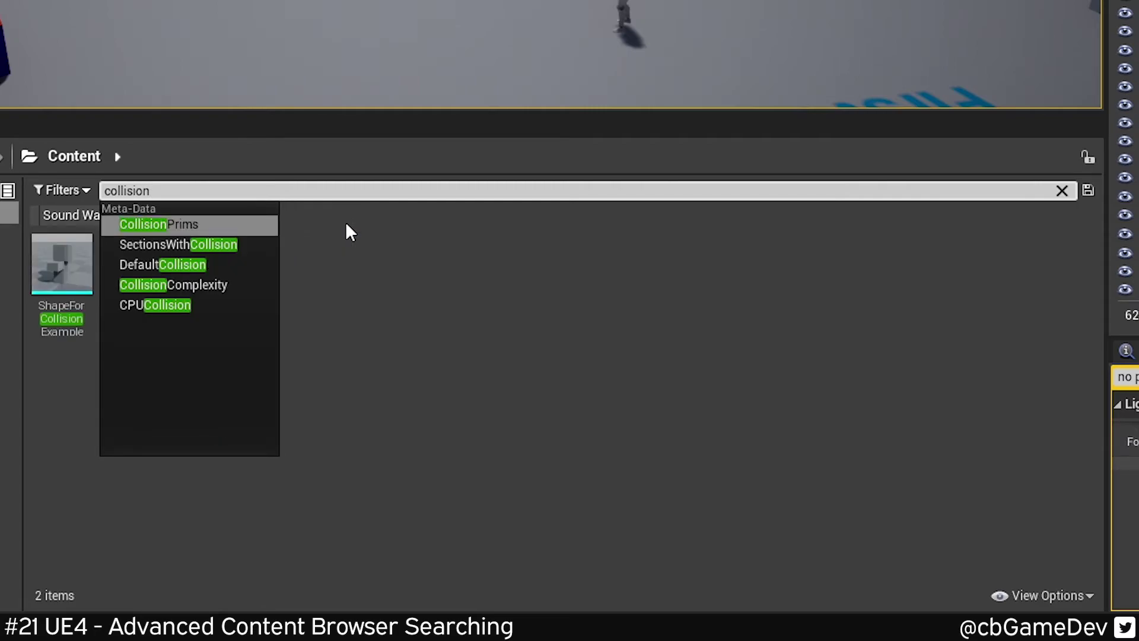
click(230, 225)
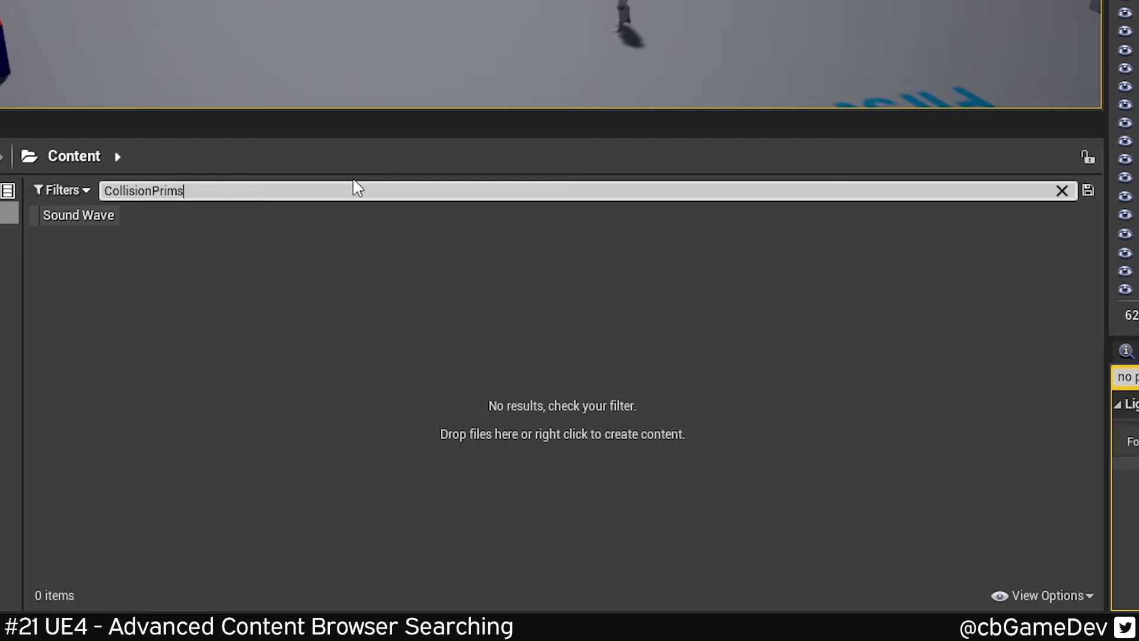
text(<=0)
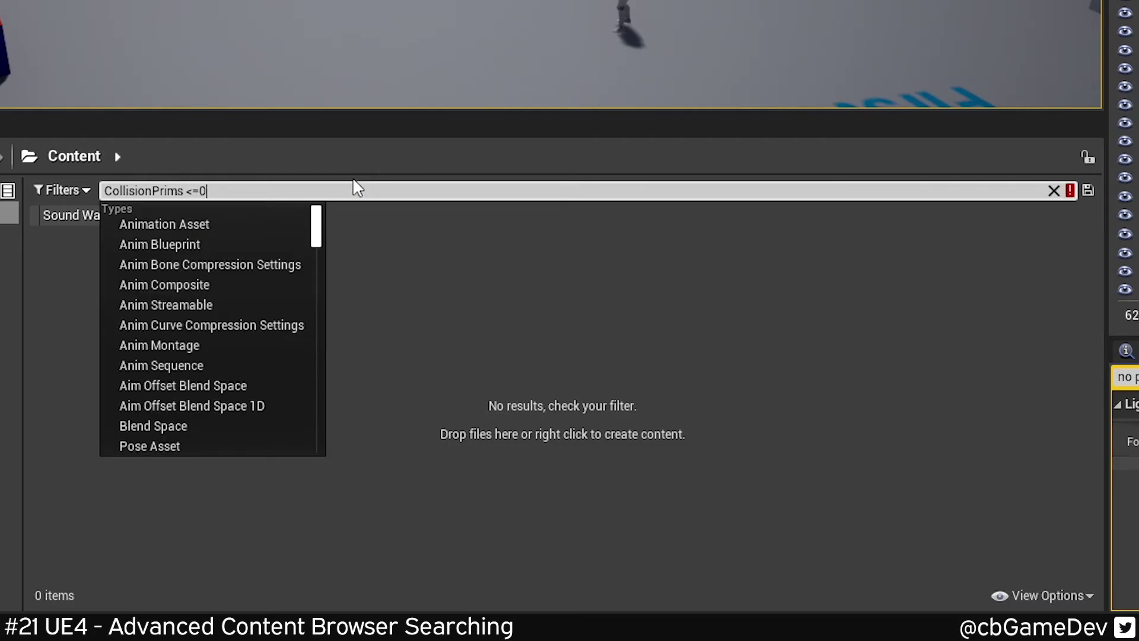
key(Return)
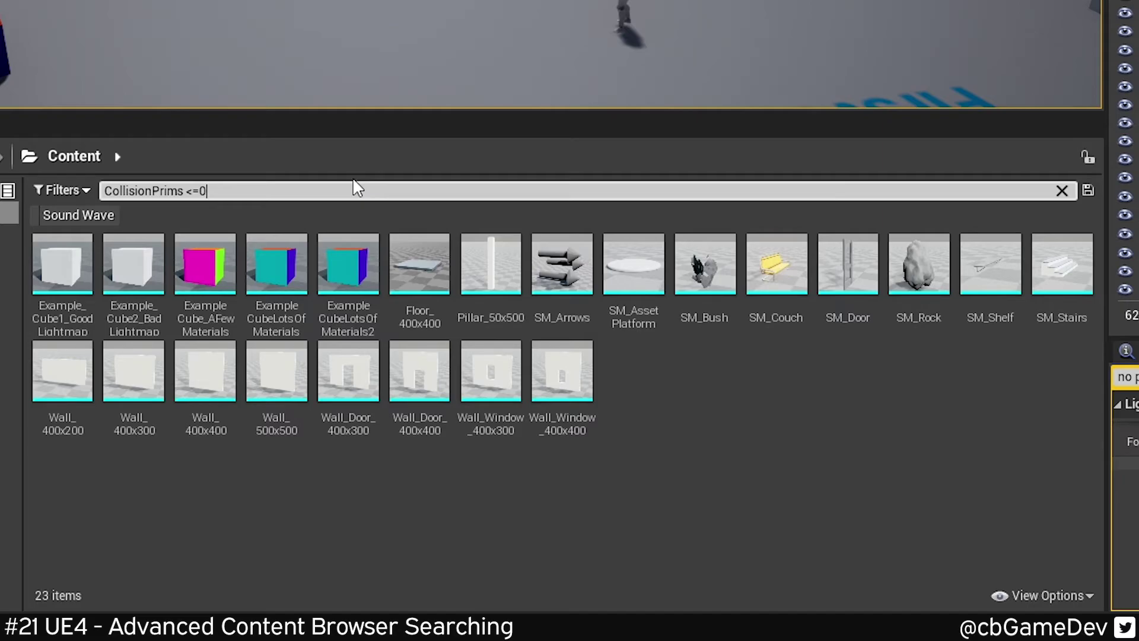
click(134, 266)
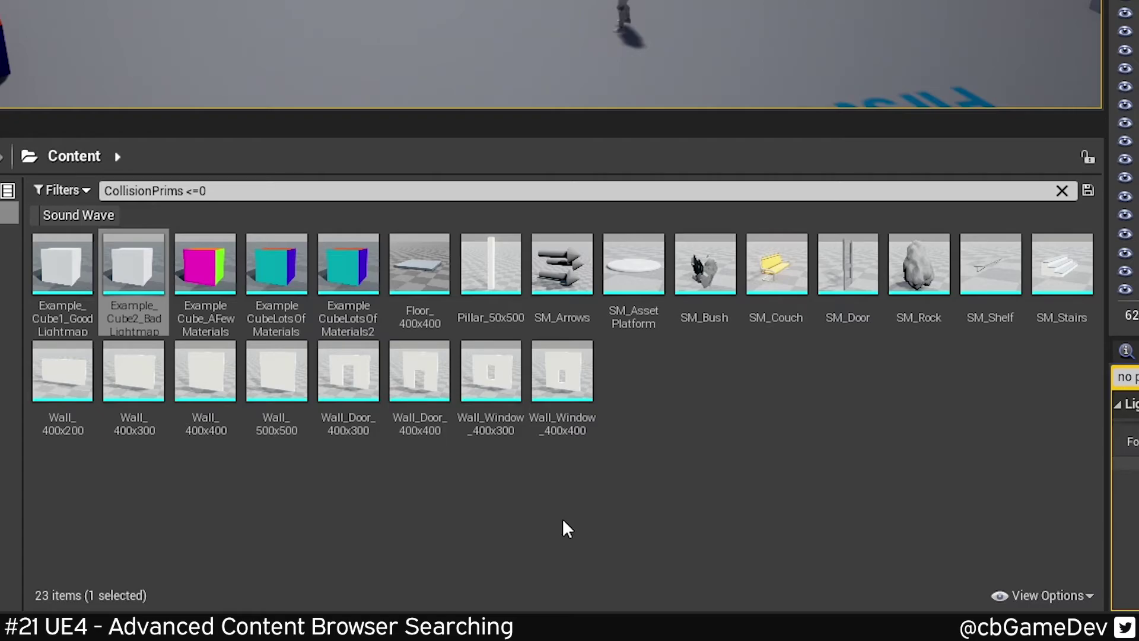
Step: Replace the search with 'UVChannels >1', listing 60 assets
click(329, 191)
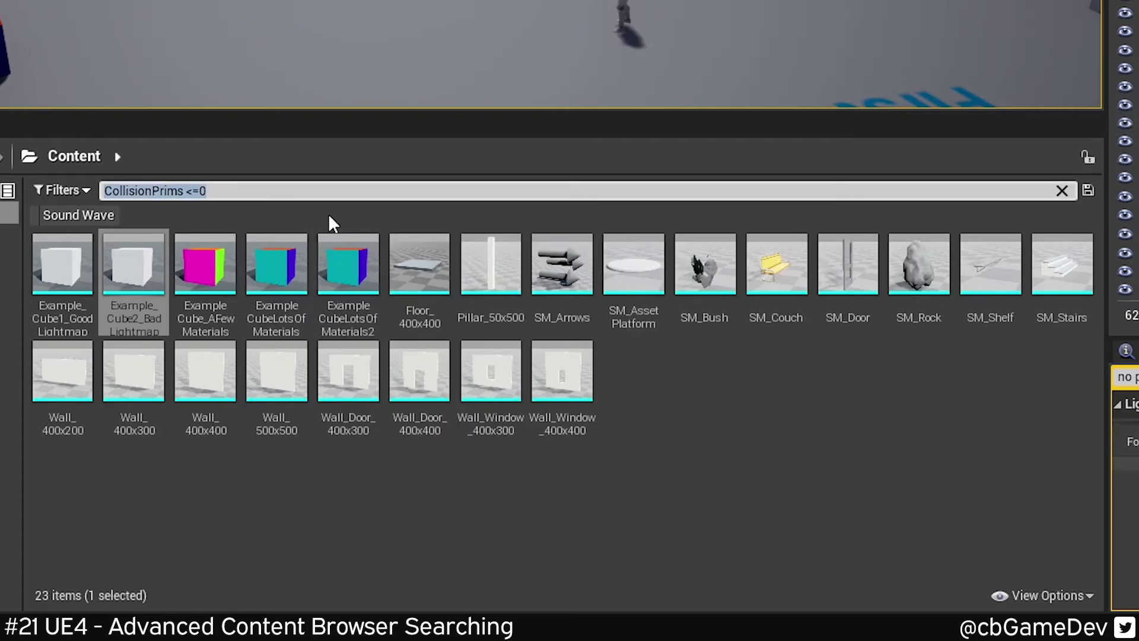
text(UVch)
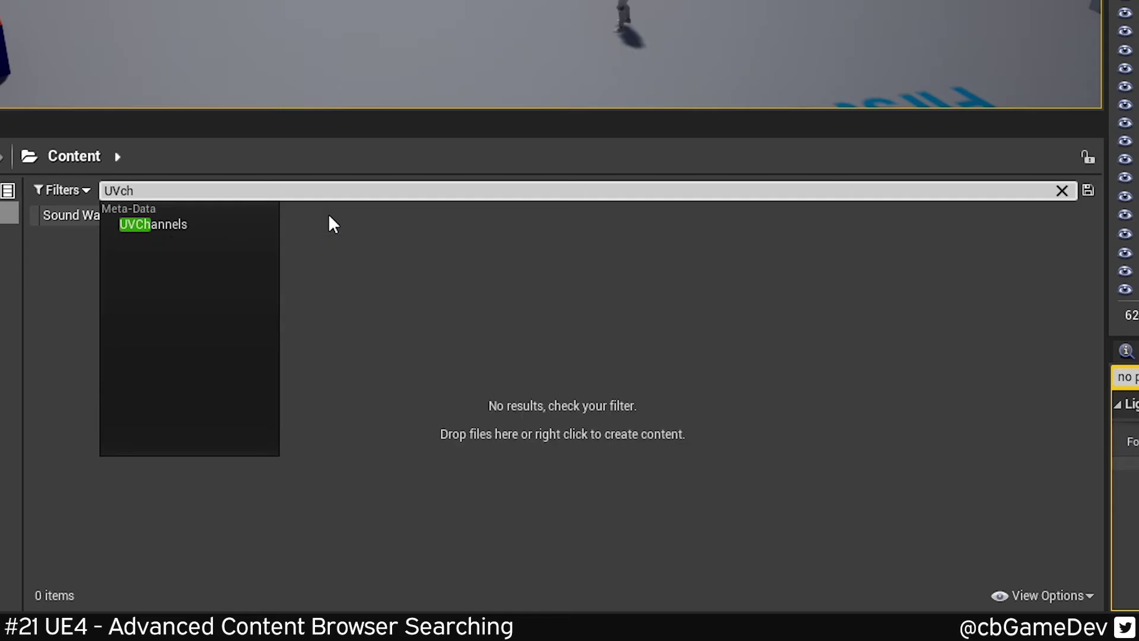
key(Down)
key(Return)
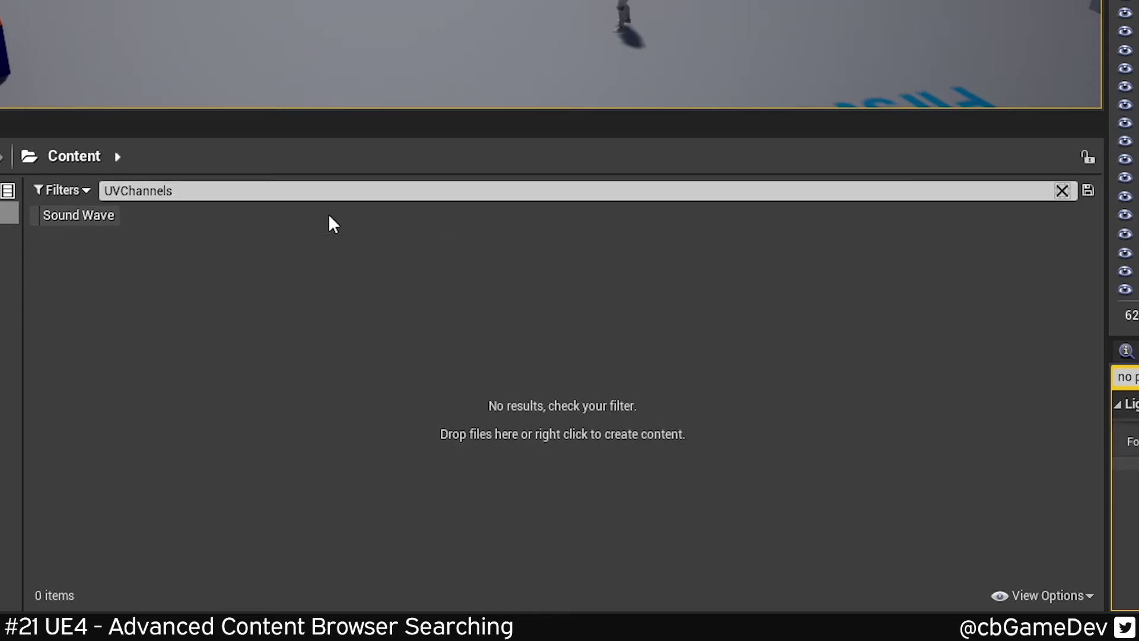
text(>)
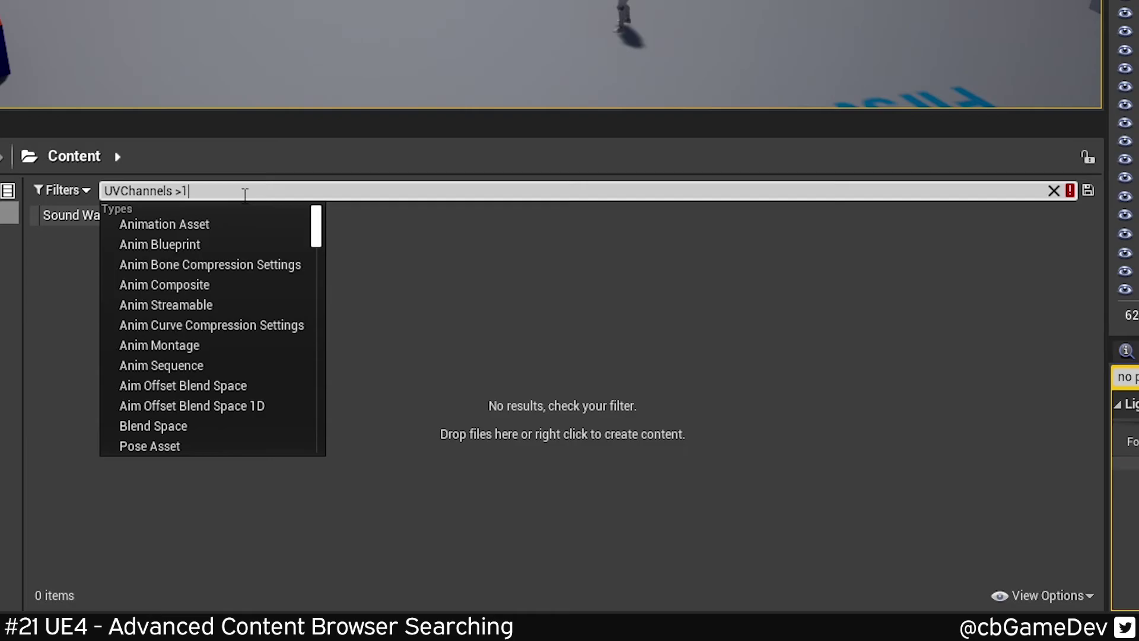
text(1)
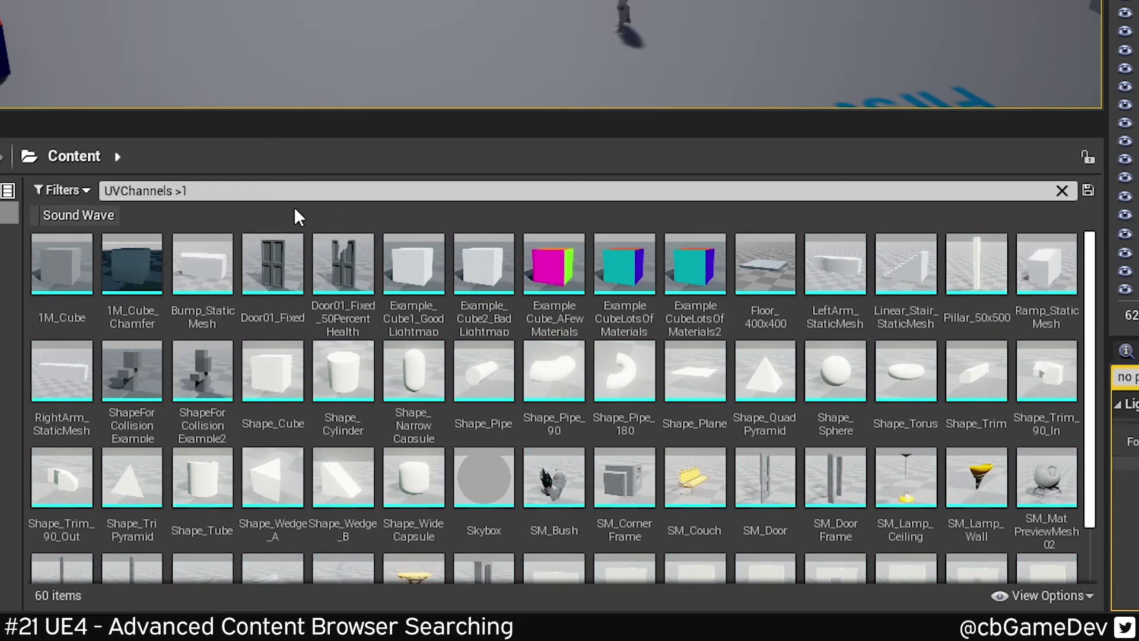
mouse_move(280, 300)
Step: Raise the threshold to 'UVChannels >2', leaving Bump_StaticMesh, Ramp_StaticMesh and Skybox
click(287, 190)
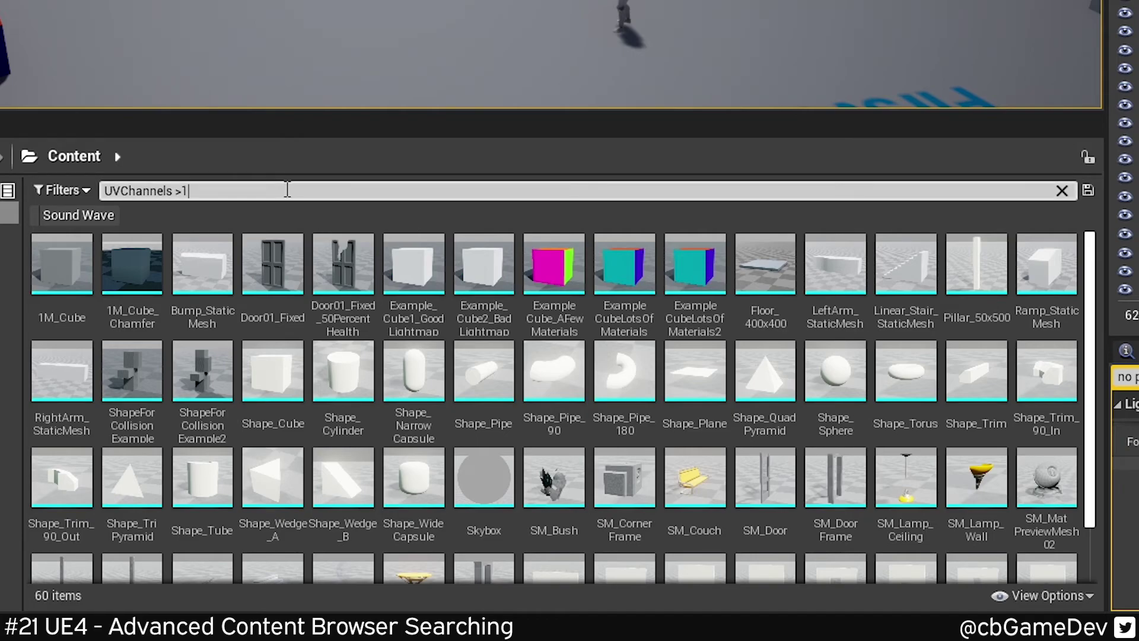
key(BackSpace)
text(2)
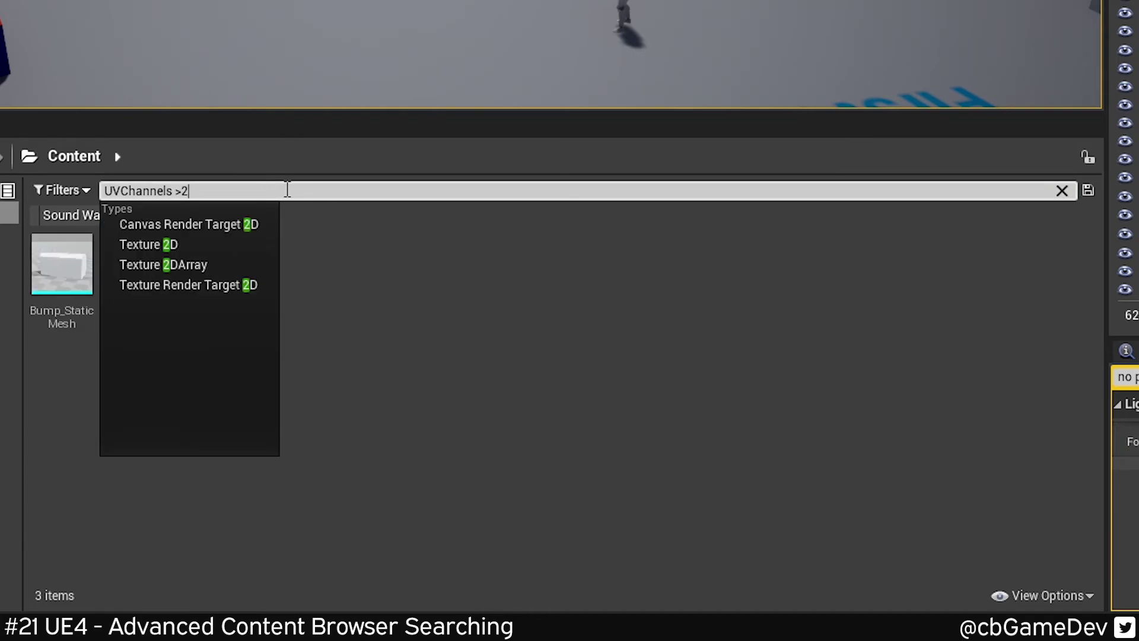
click(292, 157)
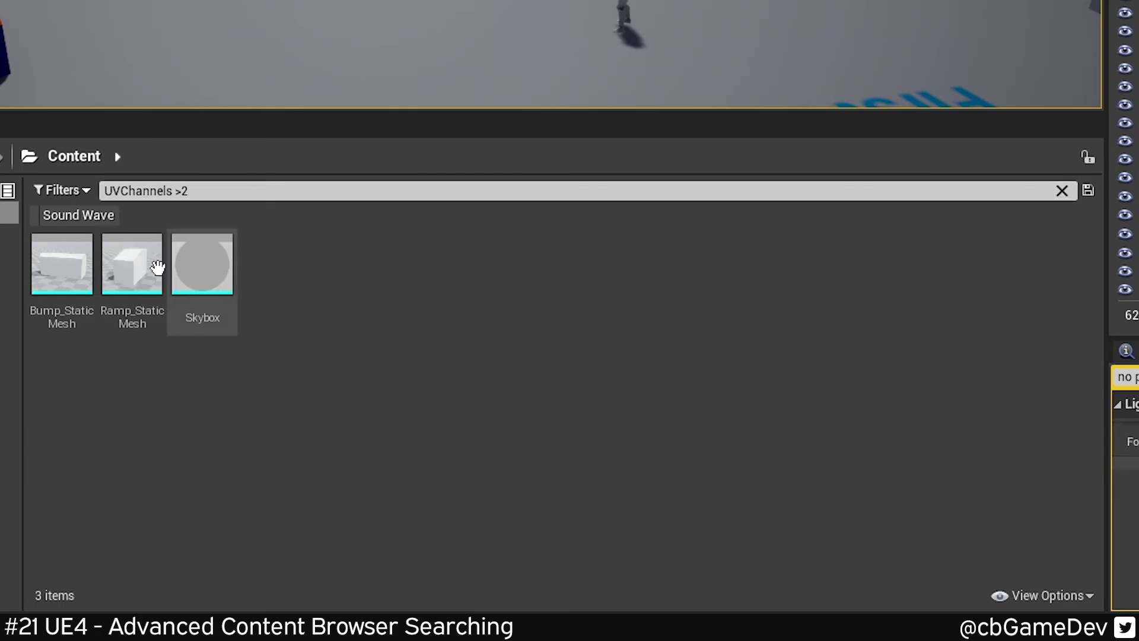
mouse_move(136, 278)
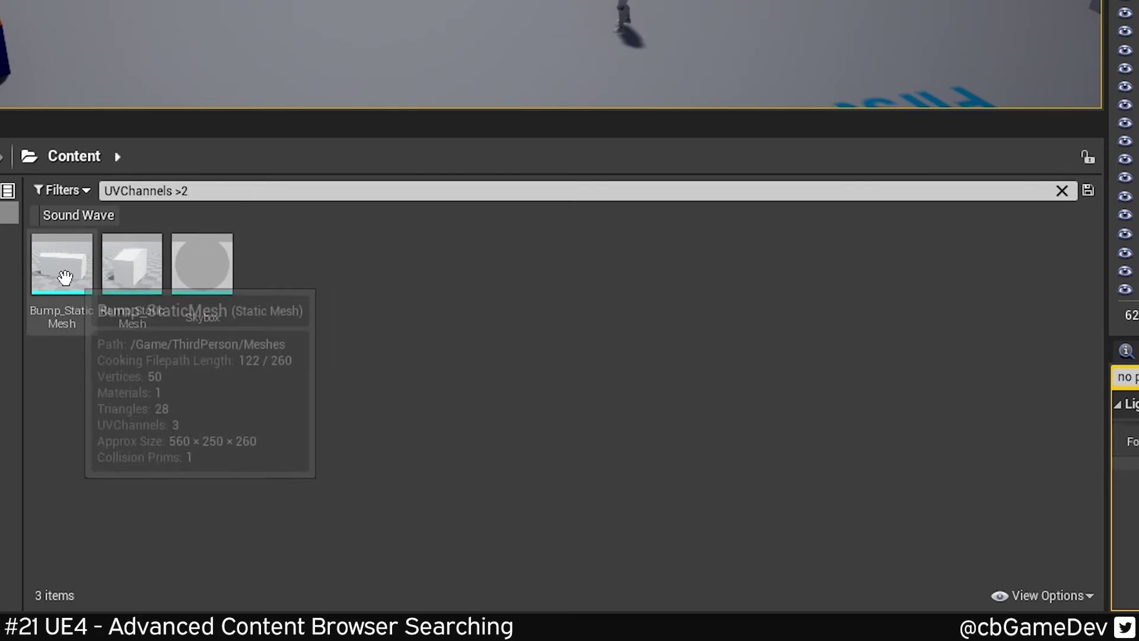